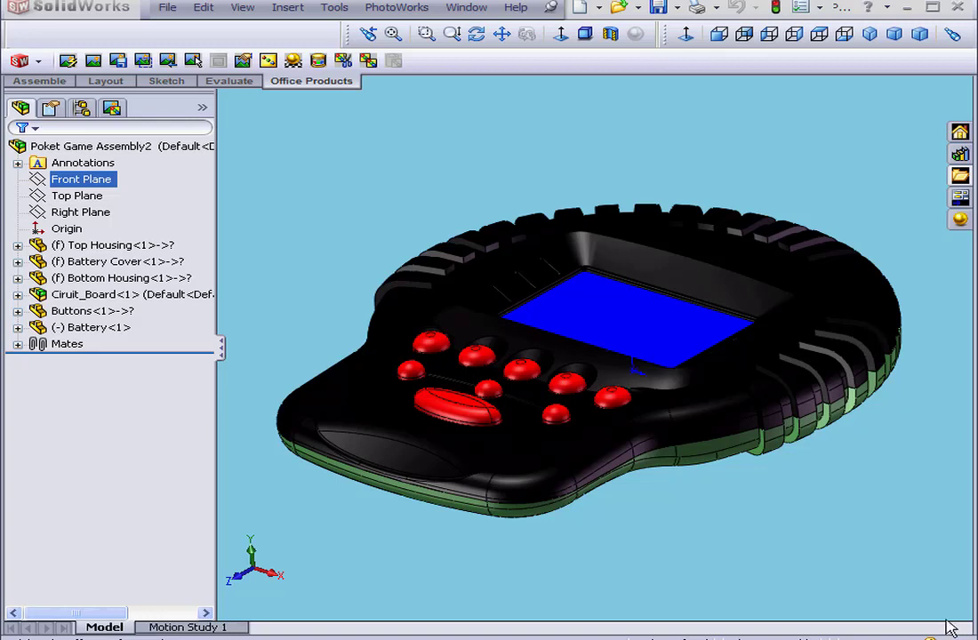
# Detach default plastic <1> through <24> from the pocket game assembly, leaving it plain blue
pyautogui.click(134, 146)
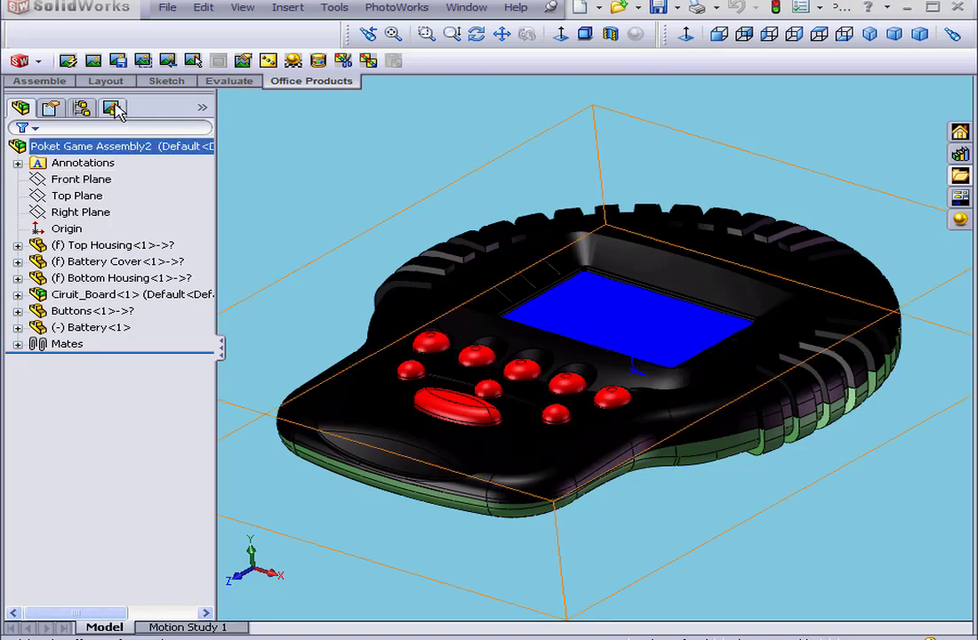
pyautogui.click(112, 107)
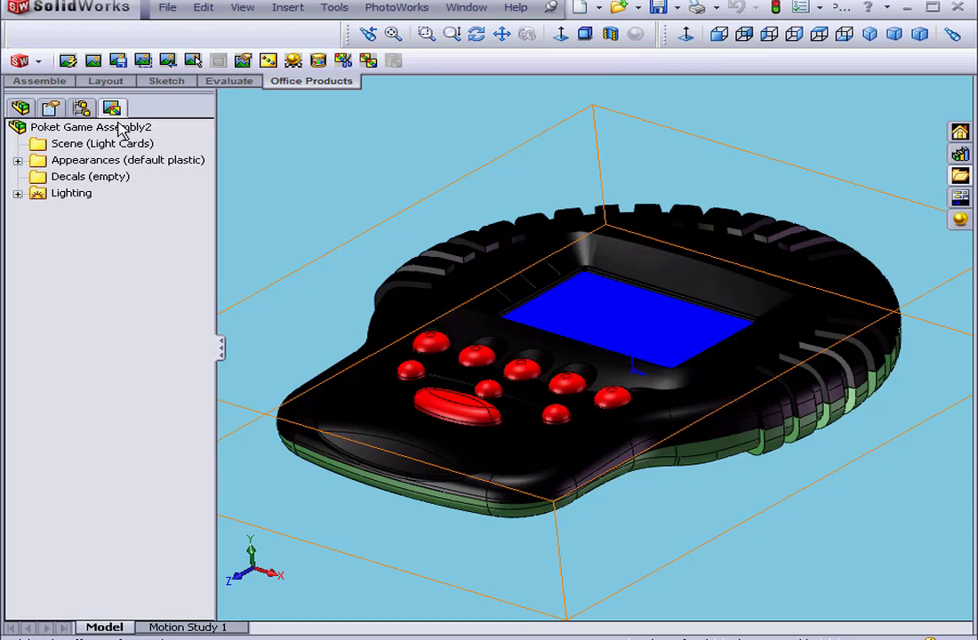
pyautogui.click(18, 161)
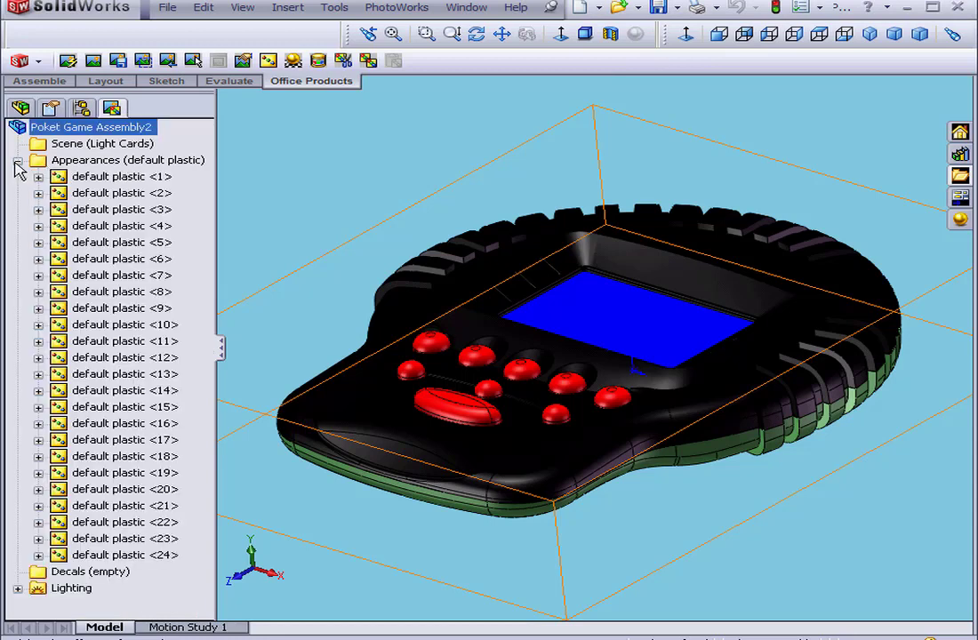
pyautogui.click(62, 176)
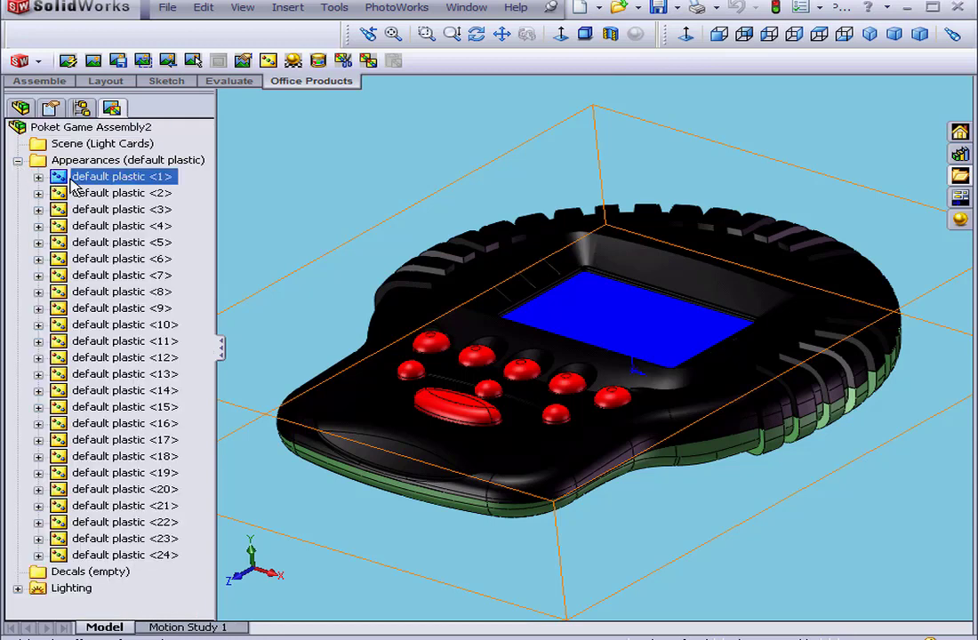
pyautogui.keyDown('shift'); pyautogui.click(131, 555); pyautogui.keyUp('shift')
pyautogui.rightClick(114, 324)
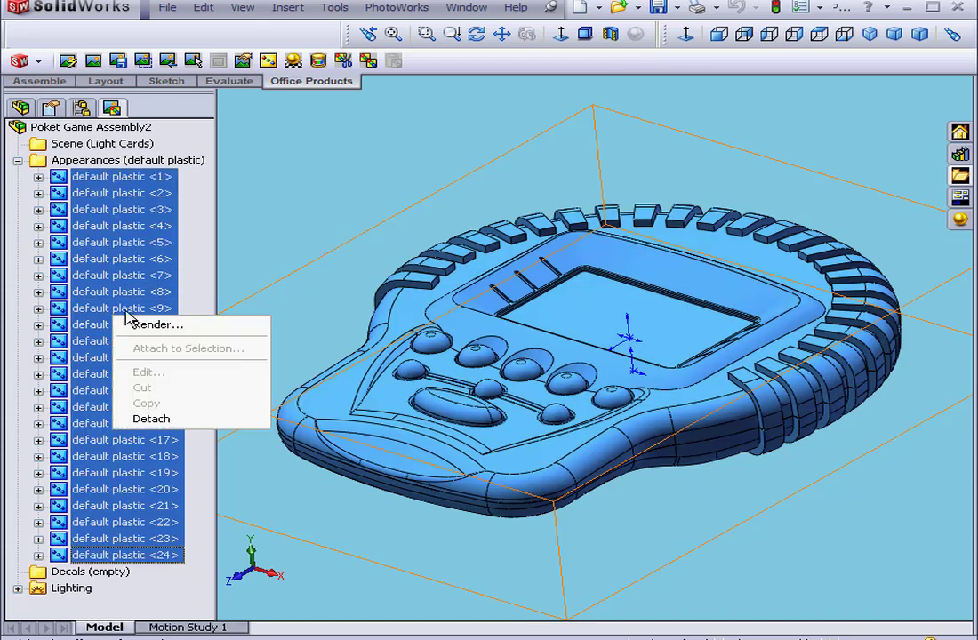
pyautogui.click(192, 422)
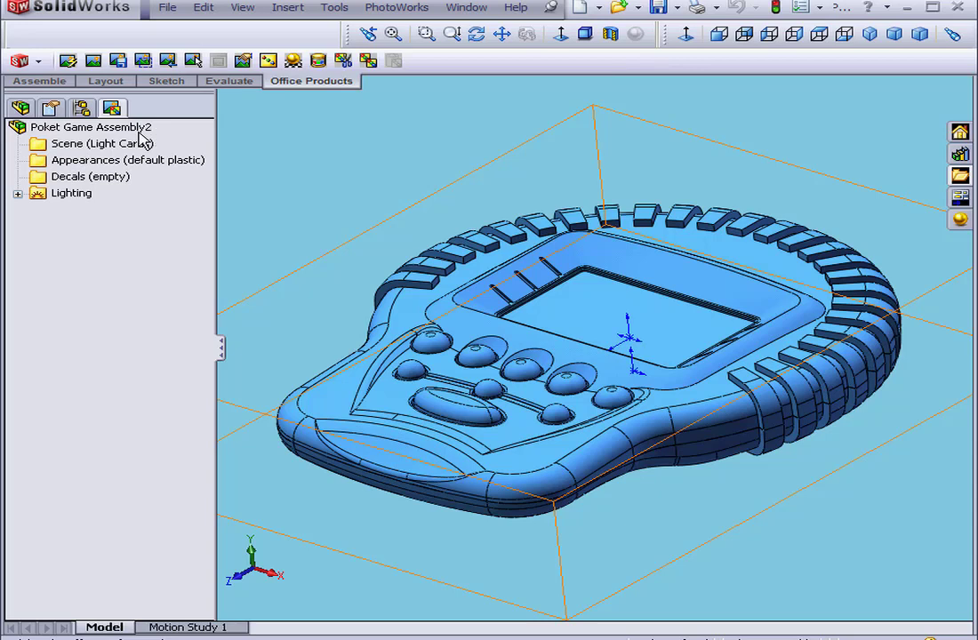
# Use the legacy plain white background in the PhotoWorks Scene Editor
pyautogui.click(291, 62)
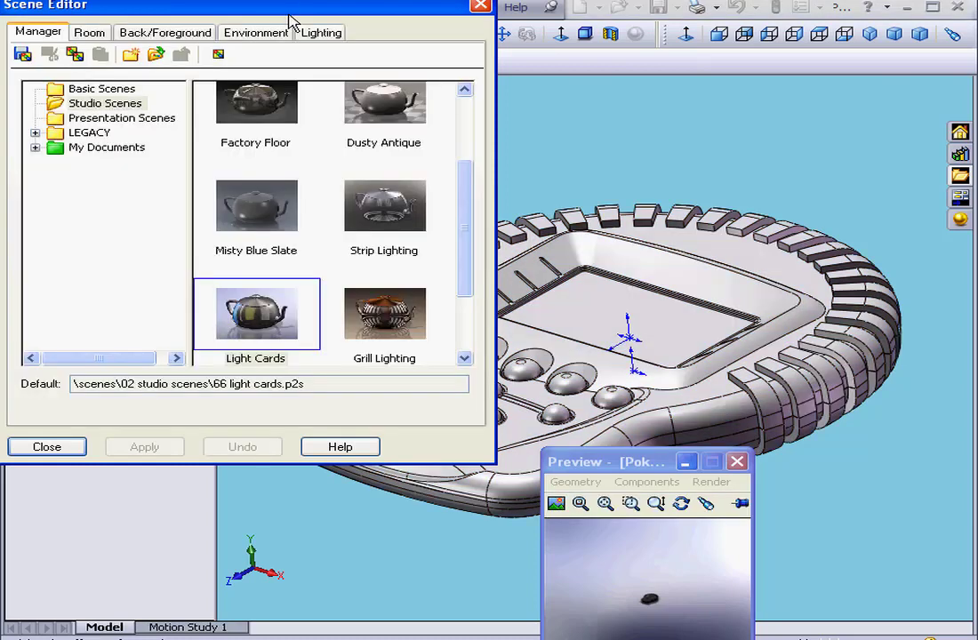
pyautogui.moveTo(254, 9); pyautogui.dragTo(322, 55)
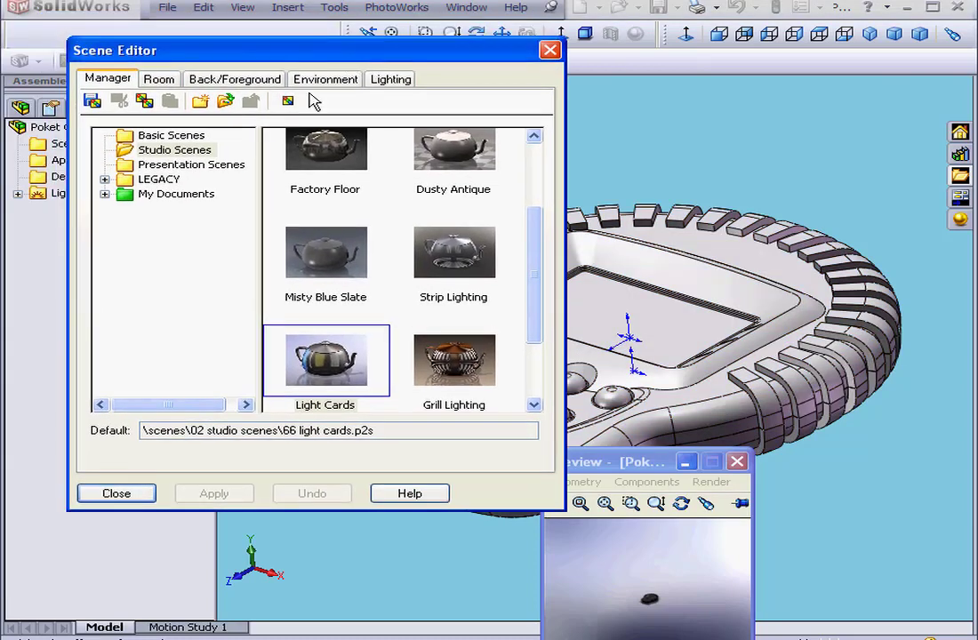
pyautogui.click(105, 180)
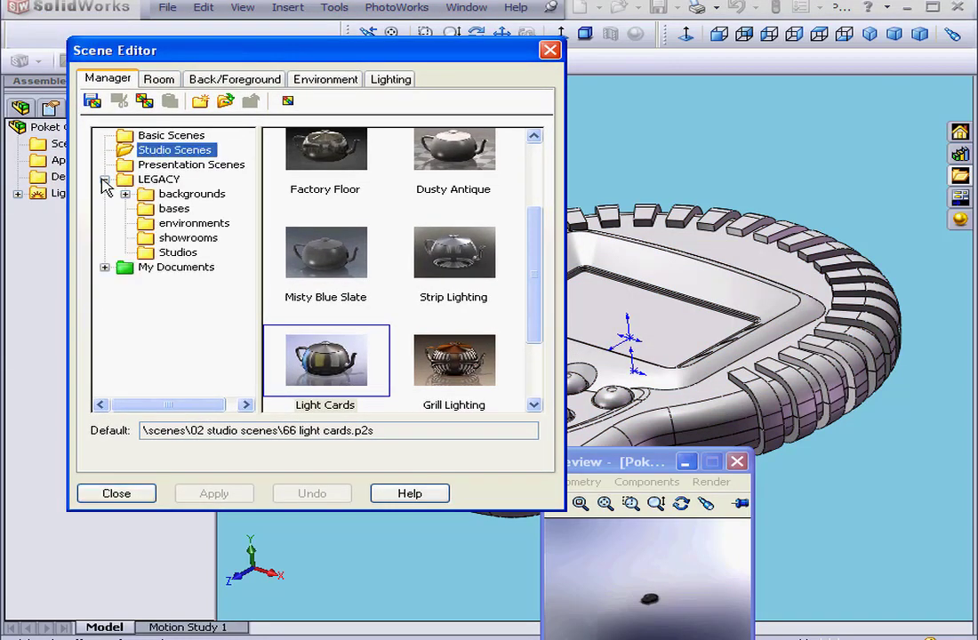
pyautogui.click(156, 212)
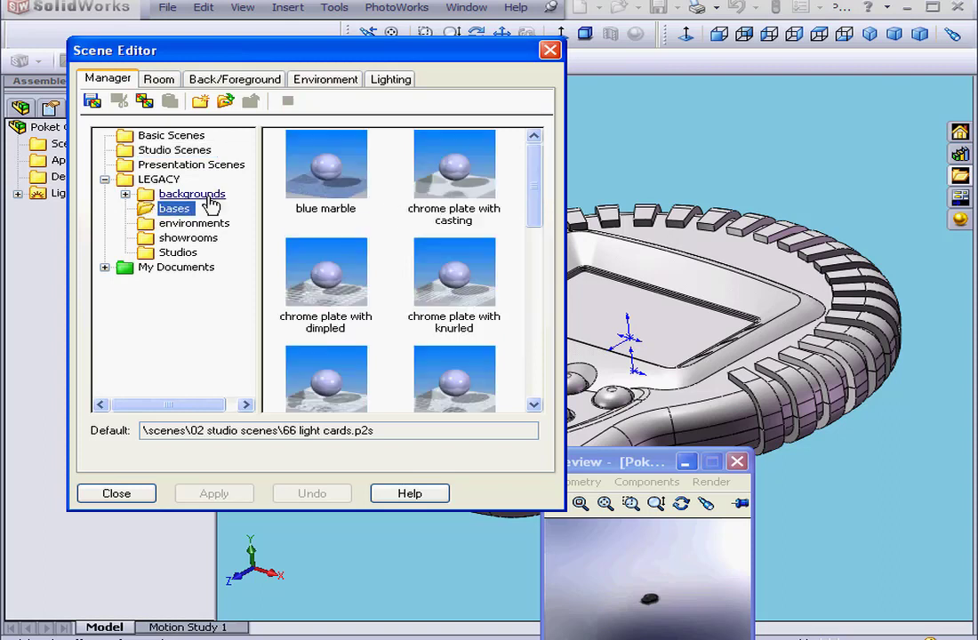
pyautogui.click(125, 194)
pyautogui.click(188, 224)
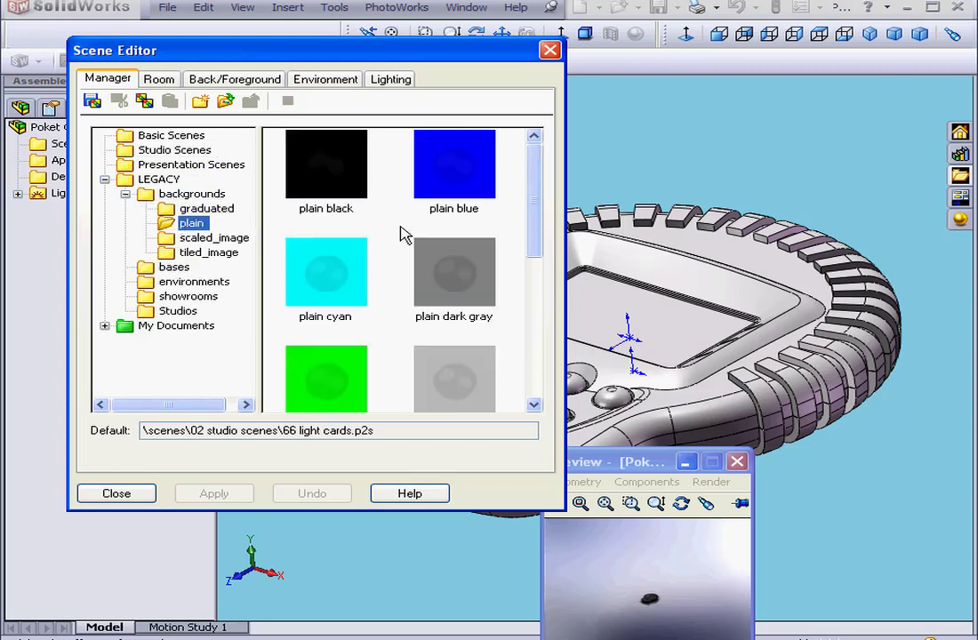
pyautogui.moveTo(534, 218); pyautogui.dragTo(538, 389)
pyautogui.doubleClick(324, 358)
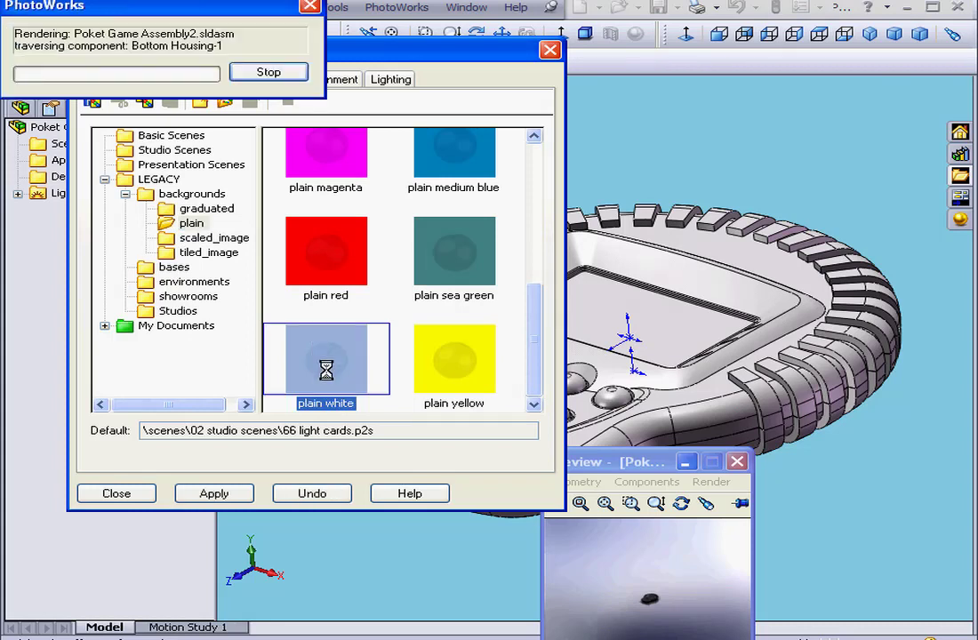
# Apply the Multiple 'front left and overhead directional' lighting scheme and close the Scene Editor
pyautogui.click(394, 81)
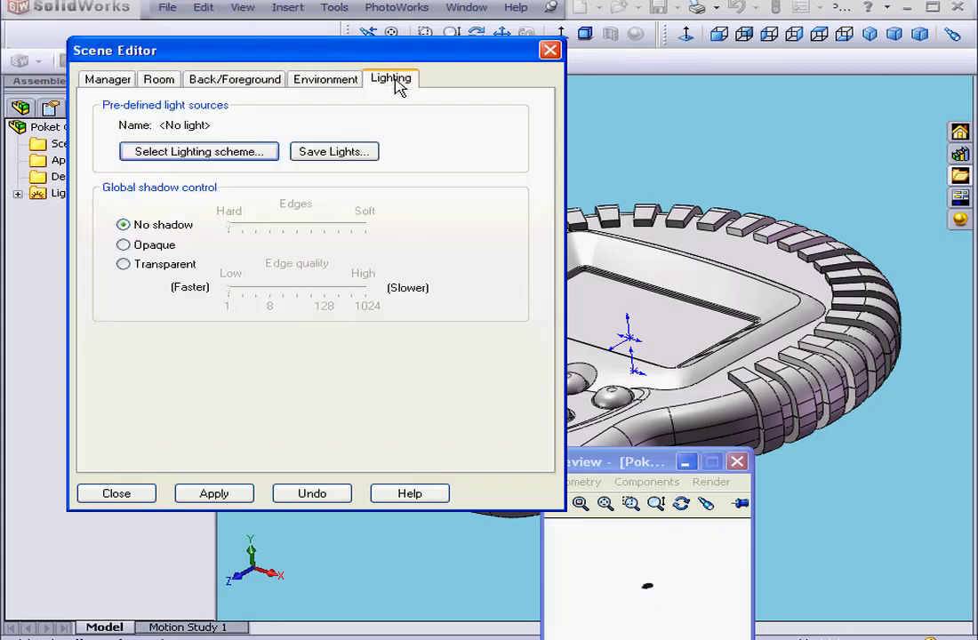
pyautogui.click(200, 152)
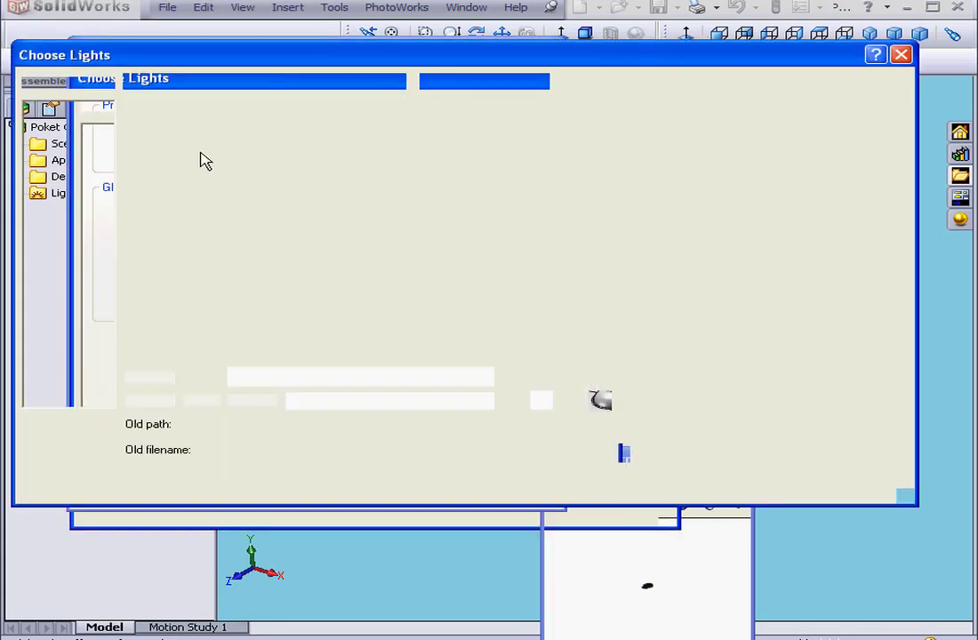
pyautogui.doubleClick(166, 140)
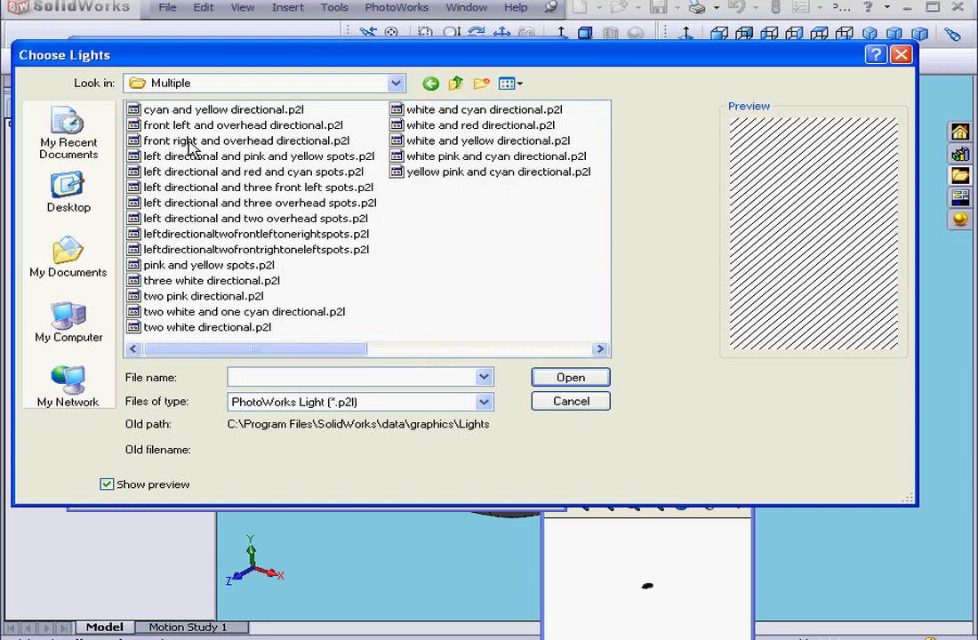
pyautogui.click(207, 128)
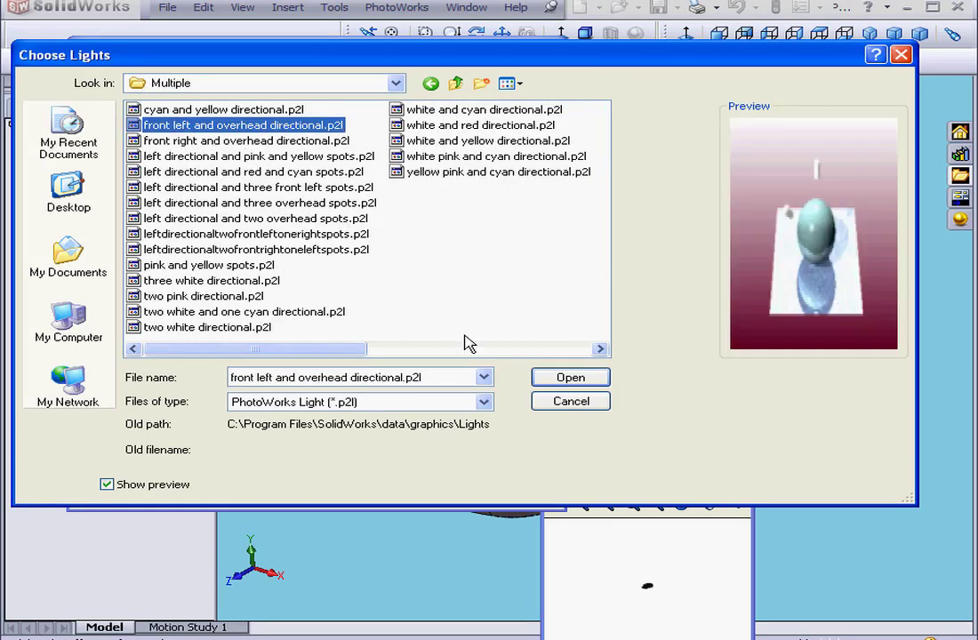
pyautogui.click(583, 383)
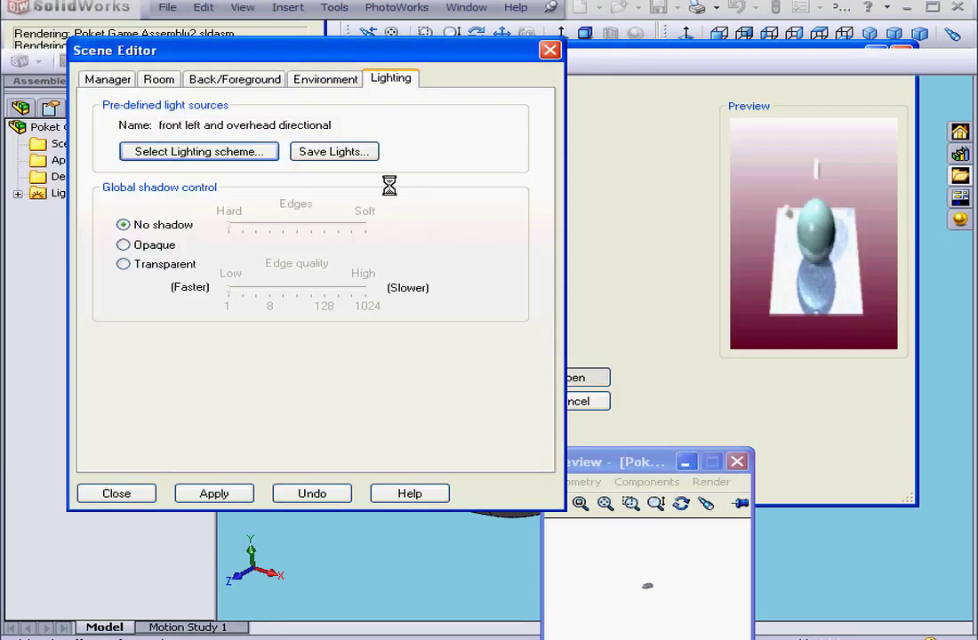
pyautogui.click(228, 498)
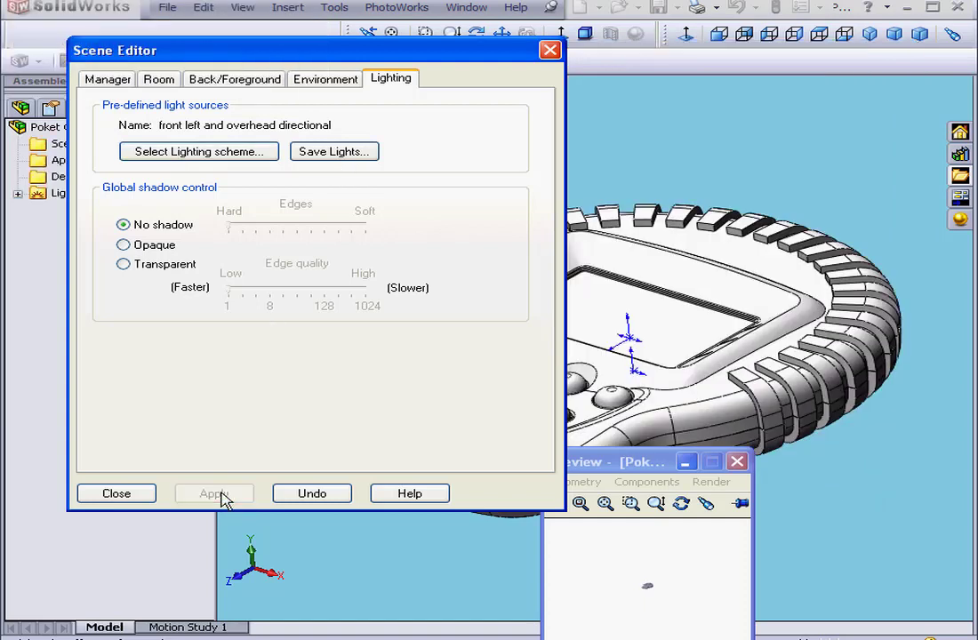
pyautogui.click(117, 494)
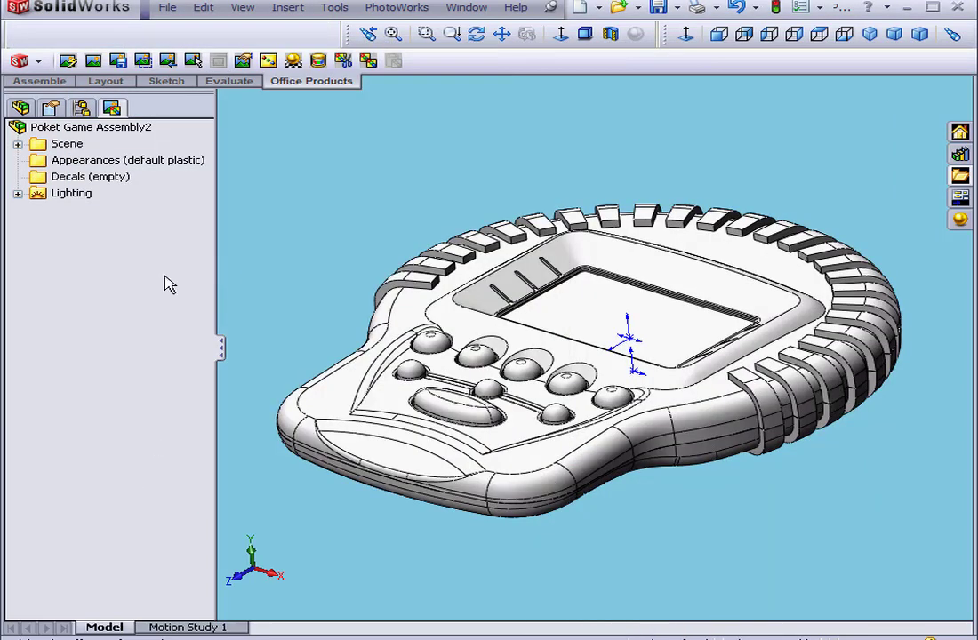
# Apply blue high gloss plastic to the Top Housing component and confirm it
pyautogui.click(20, 108)
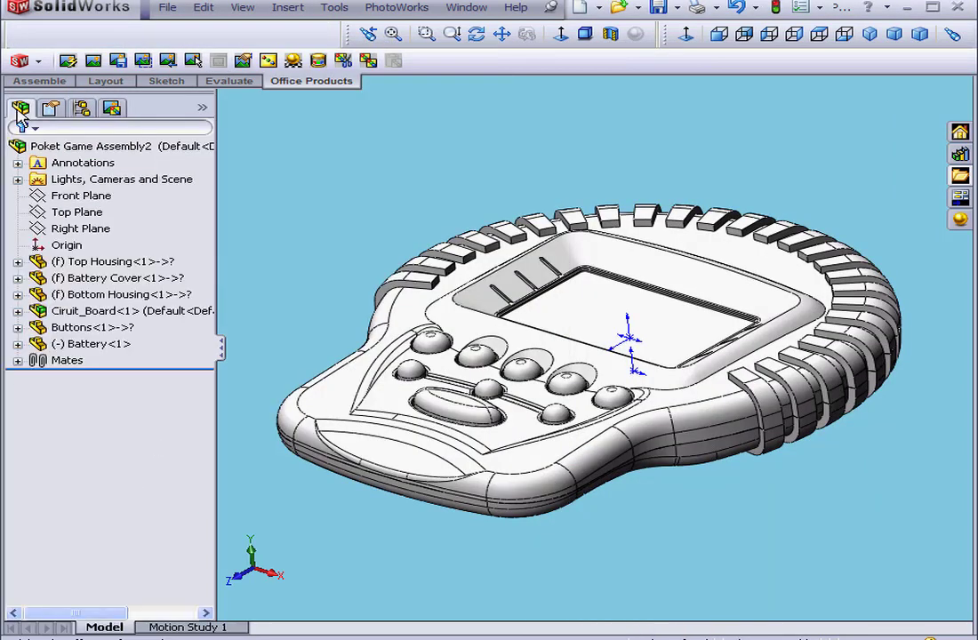
pyautogui.click(107, 263)
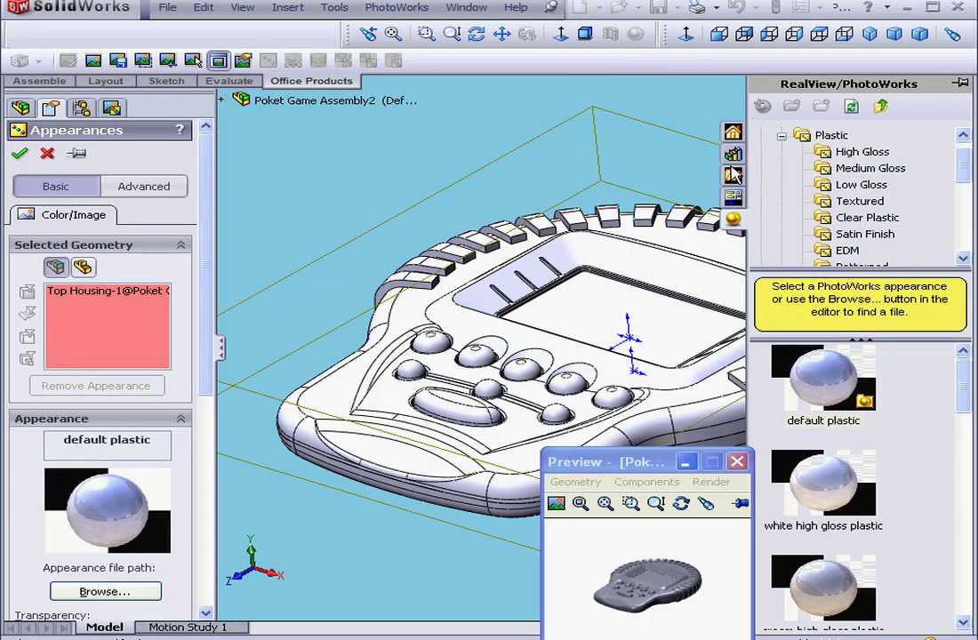
pyautogui.click(862, 154)
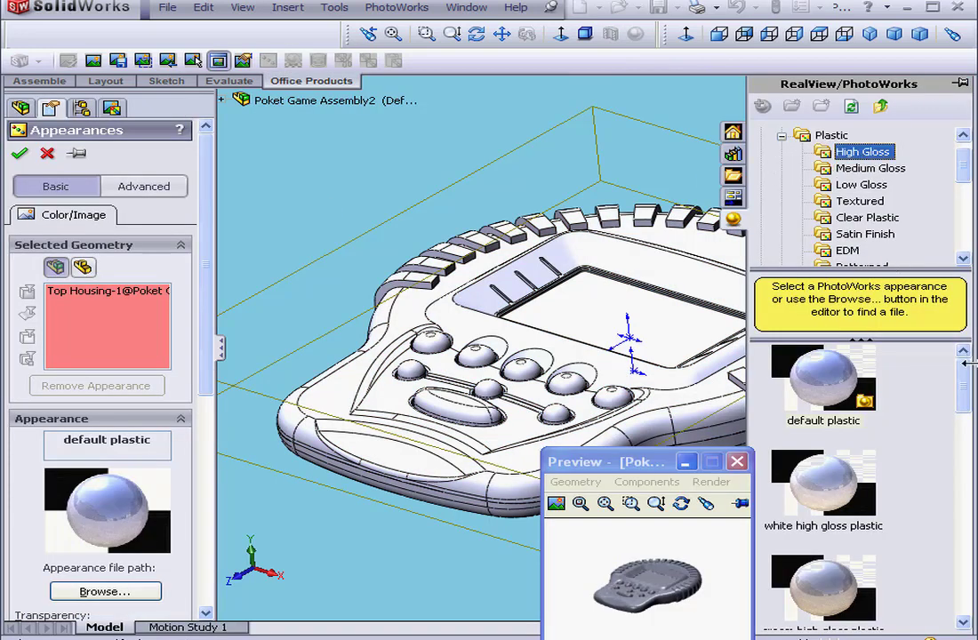
pyautogui.moveTo(964, 389); pyautogui.dragTo(968, 524)
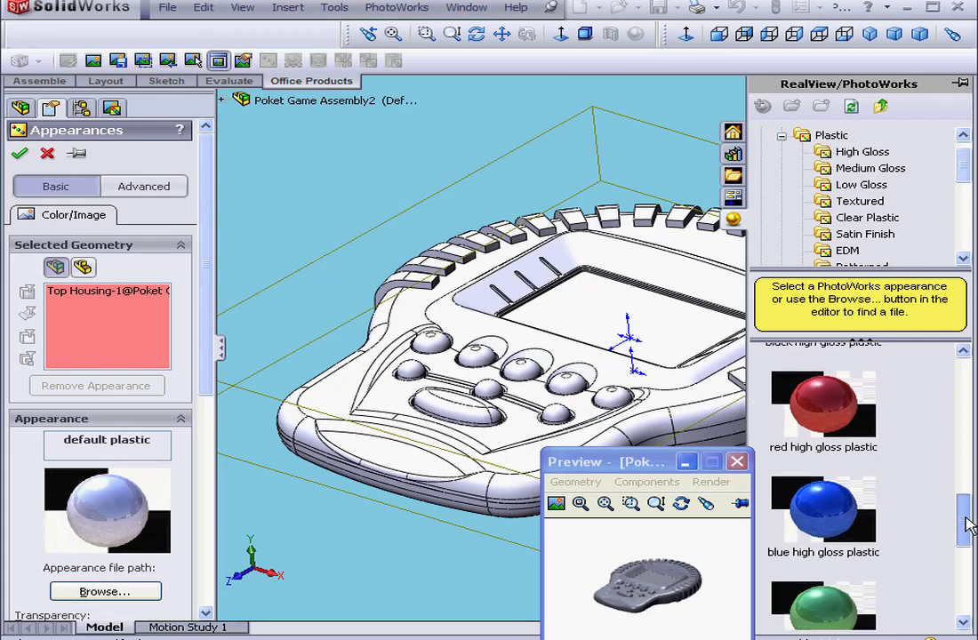
pyautogui.click(838, 488)
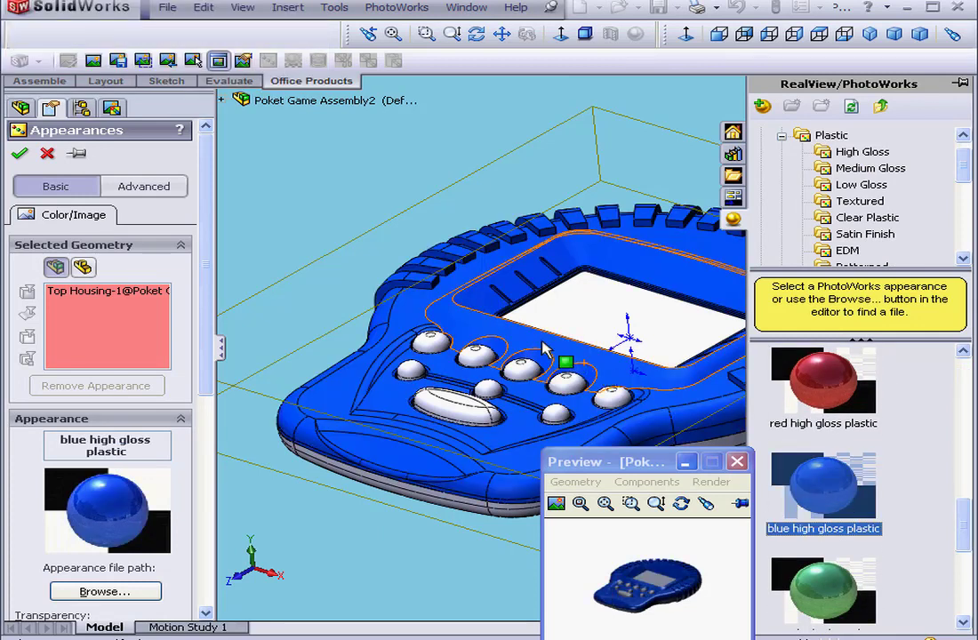
pyautogui.click(20, 154)
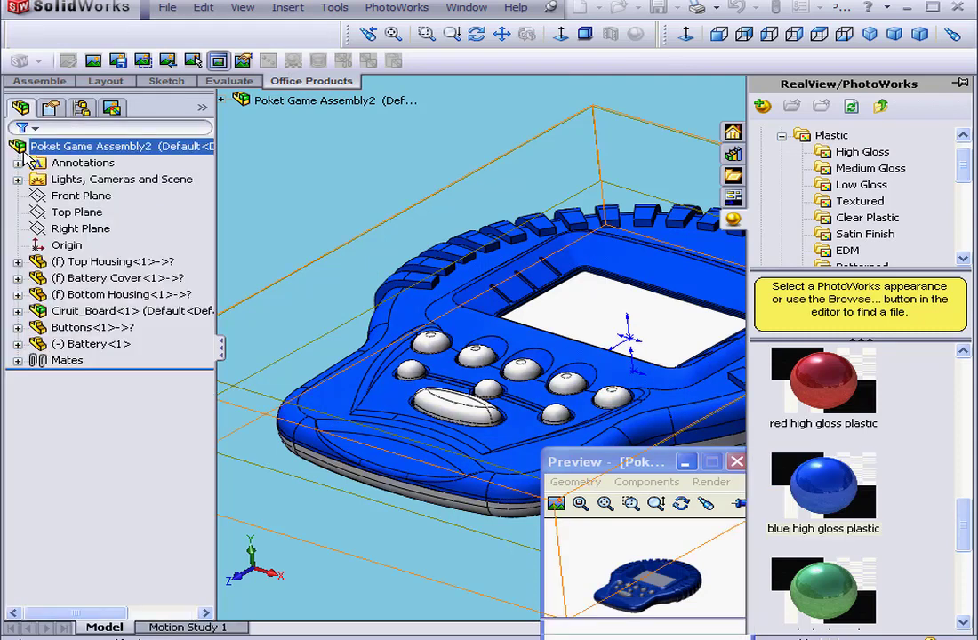
pyautogui.click(111, 107)
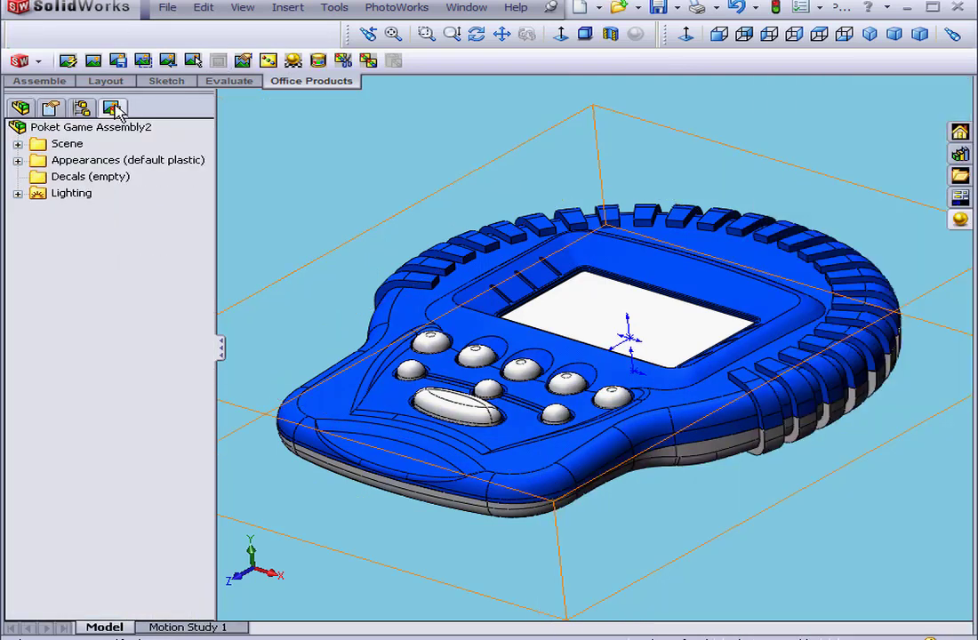
# Check which part uses blue high gloss plastic, then select Bottom Housing in the component tree
pyautogui.click(17, 161)
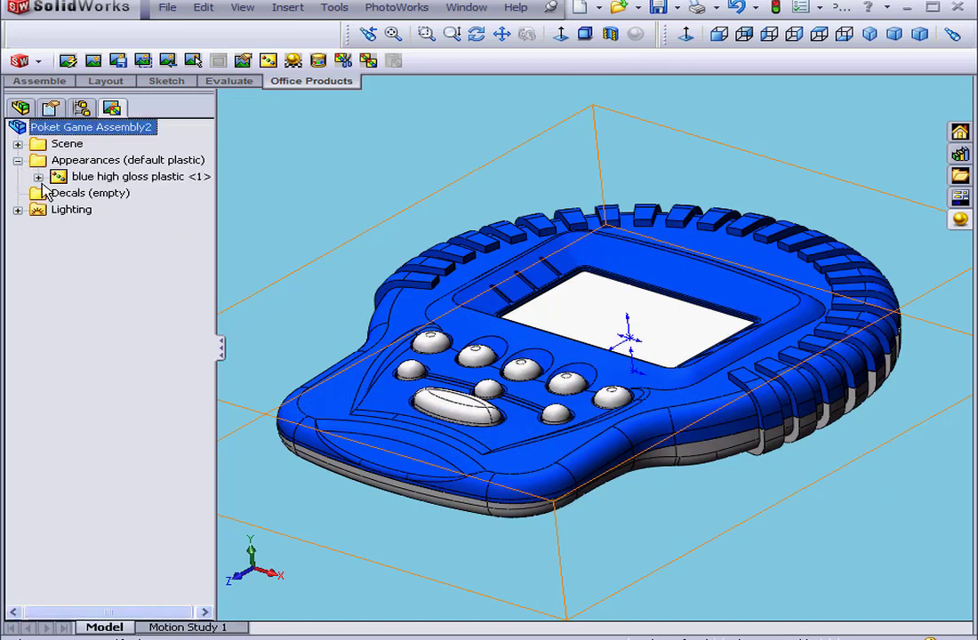
pyautogui.click(38, 177)
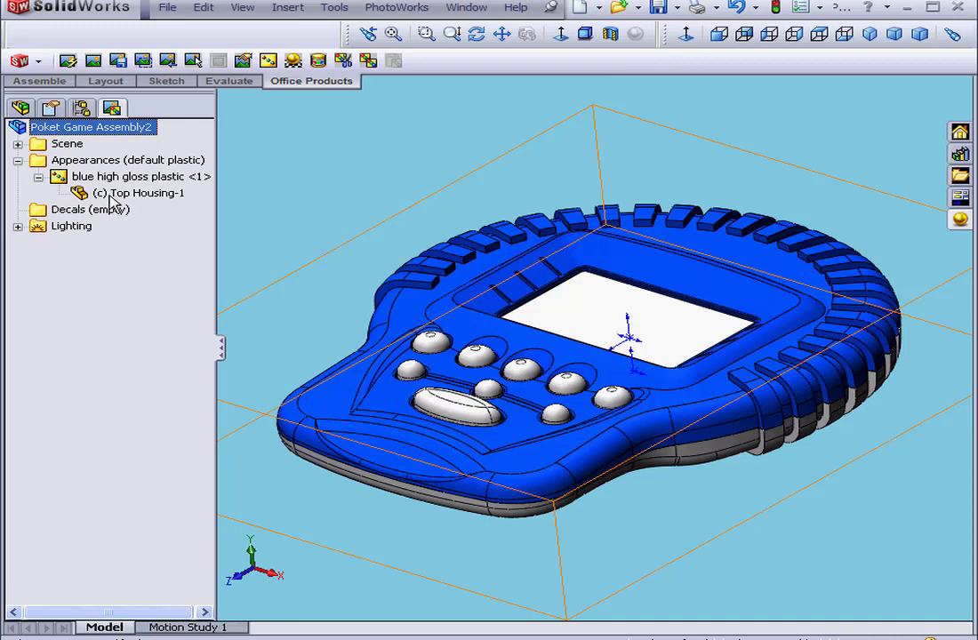
pyautogui.click(21, 107)
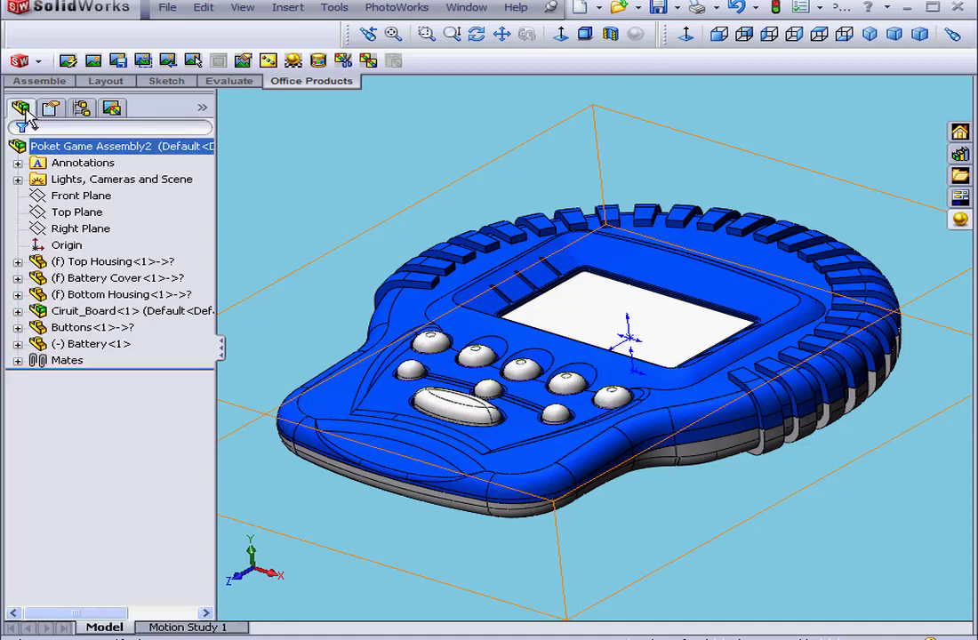
pyautogui.click(76, 212)
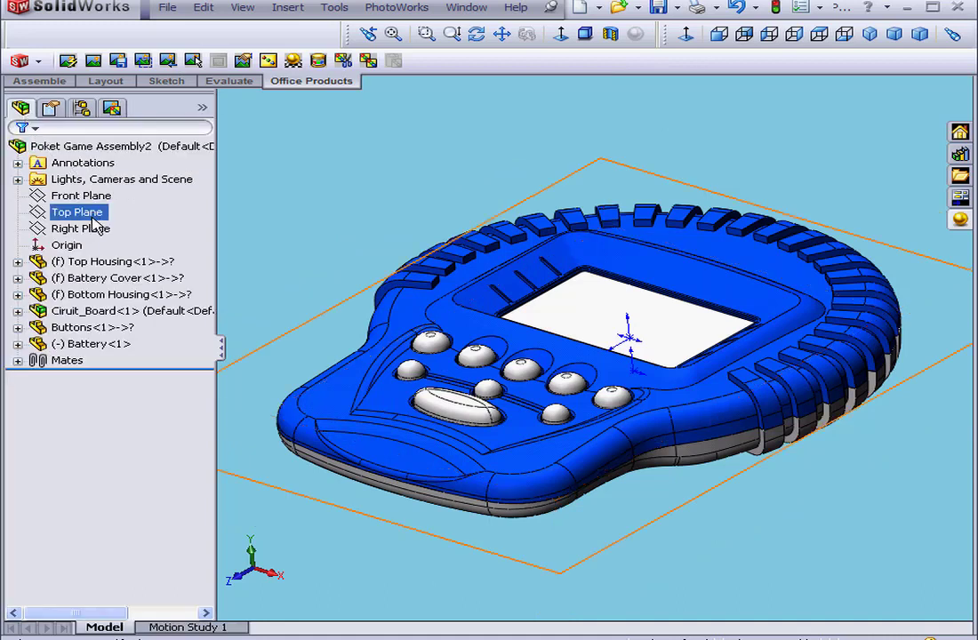
pyautogui.click(102, 295)
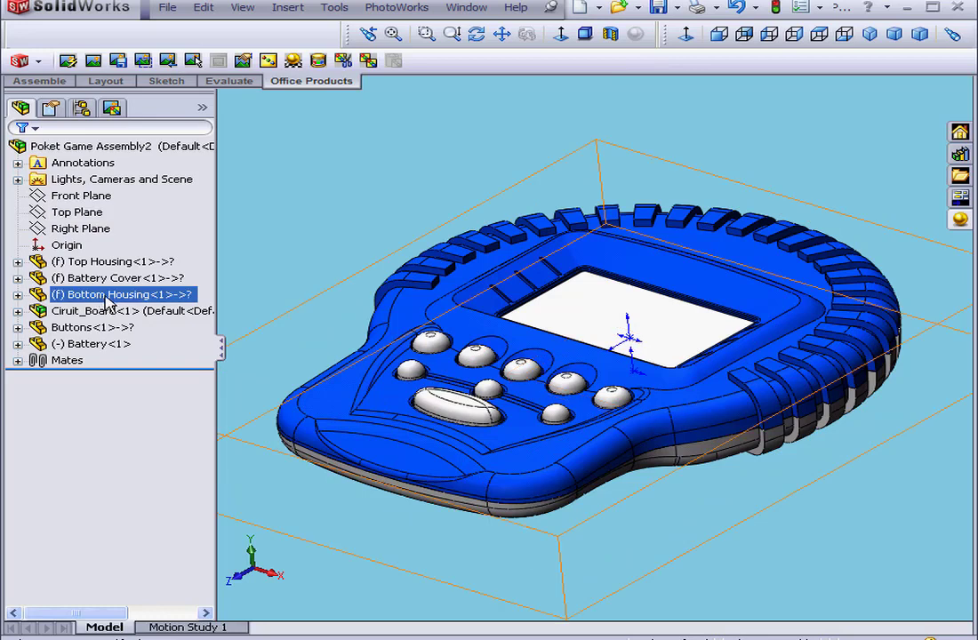
# Open Bottom Housing as its own part and apply red high gloss plastic to it
pyautogui.rightClick(107, 299)
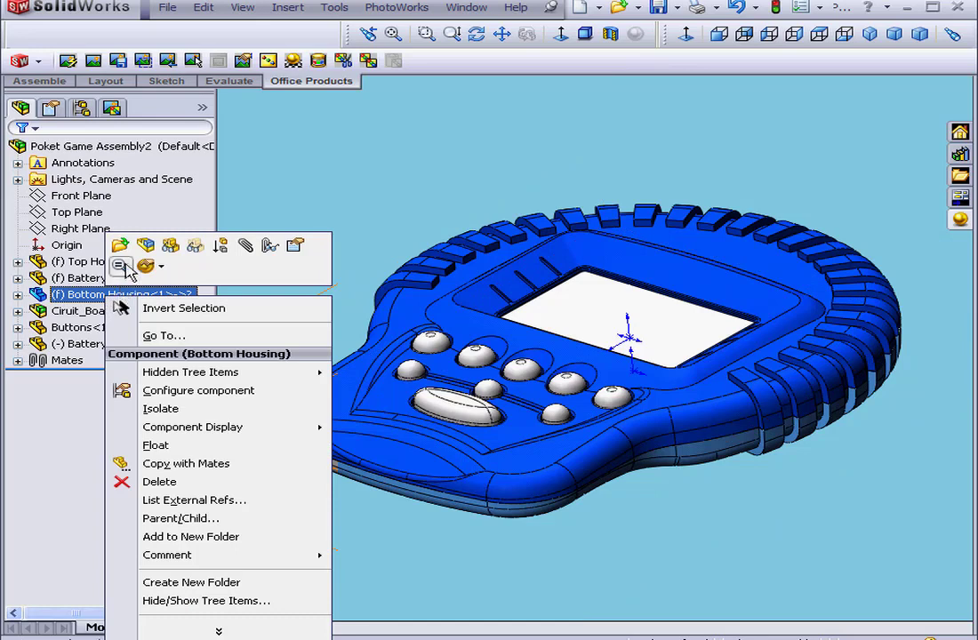
pyautogui.click(119, 246)
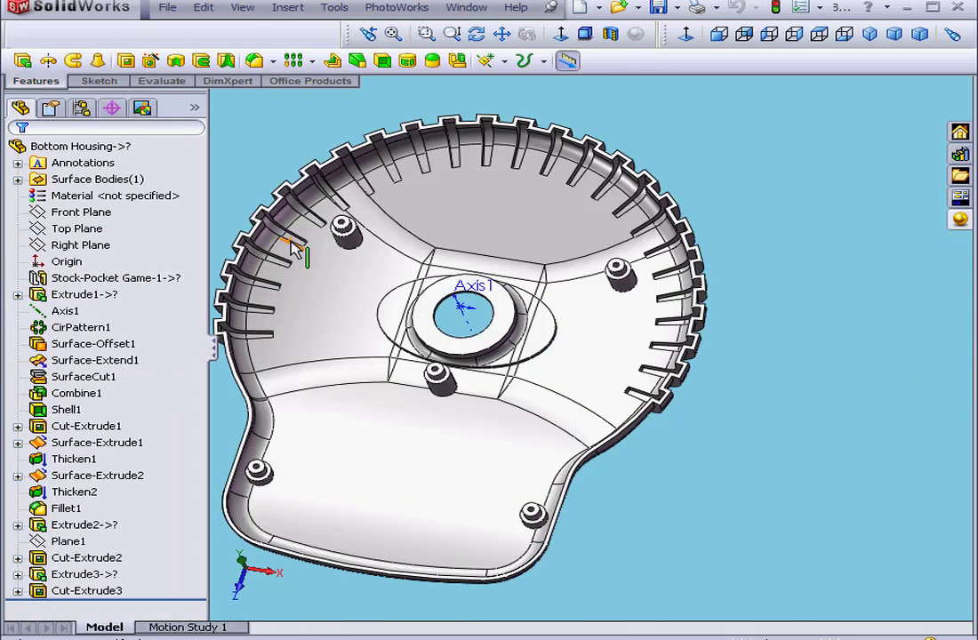
pyautogui.click(304, 83)
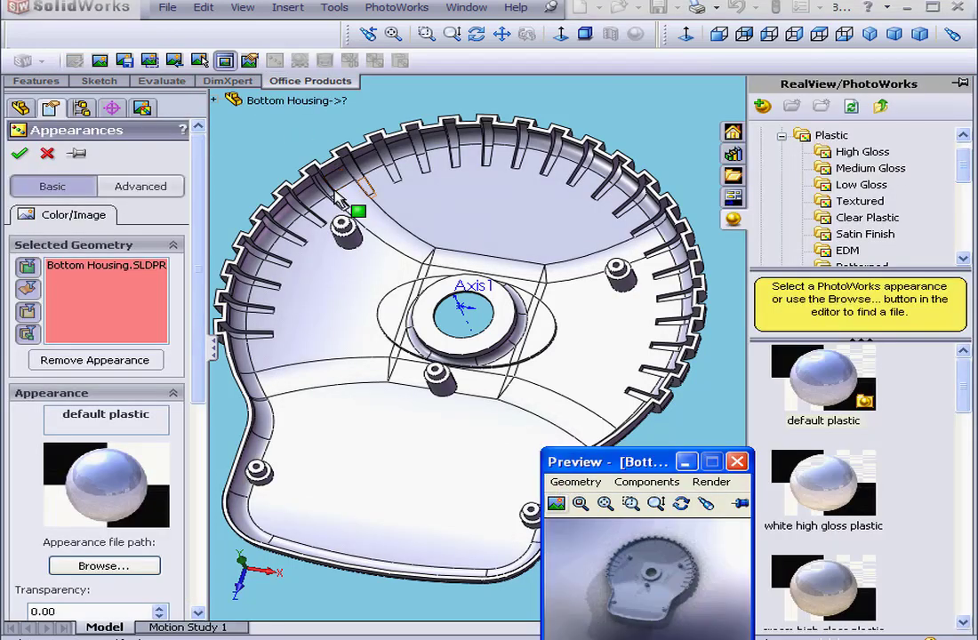
pyautogui.moveTo(963, 384); pyautogui.dragTo(957, 518)
pyautogui.moveTo(823, 418); pyautogui.dragTo(456, 334)
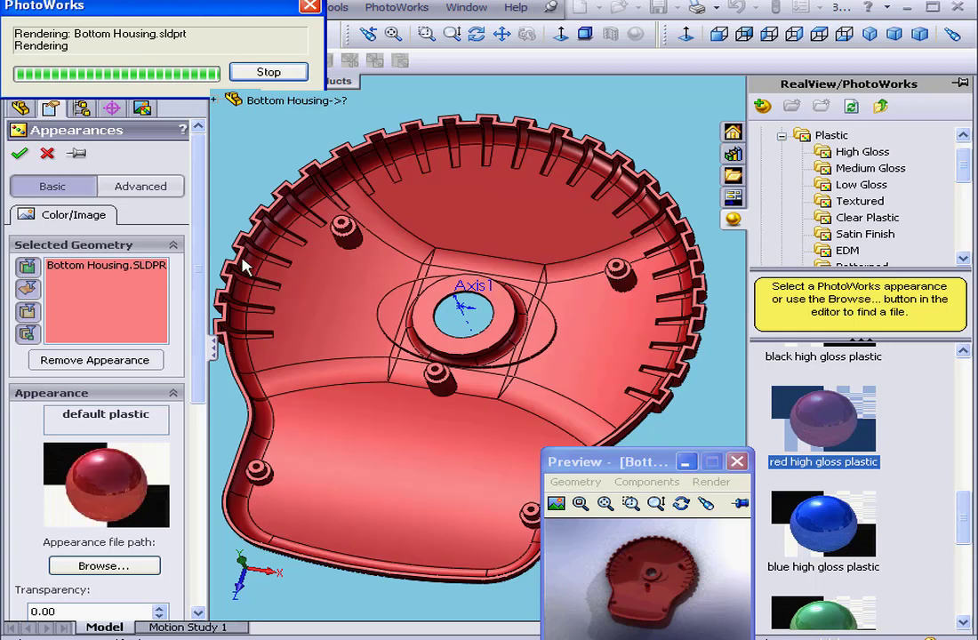
pyautogui.click(23, 155)
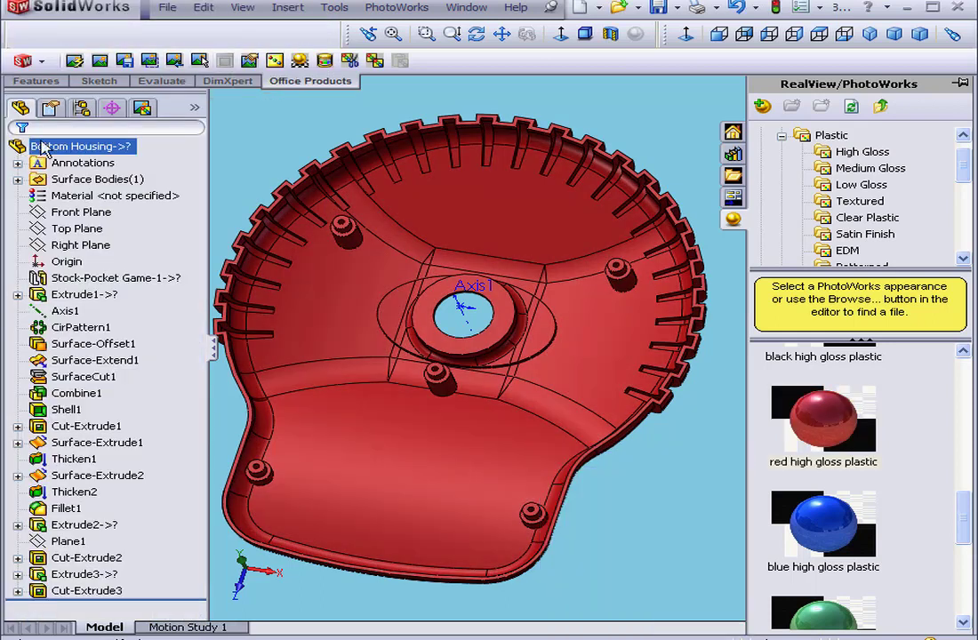
pyautogui.click(462, 9)
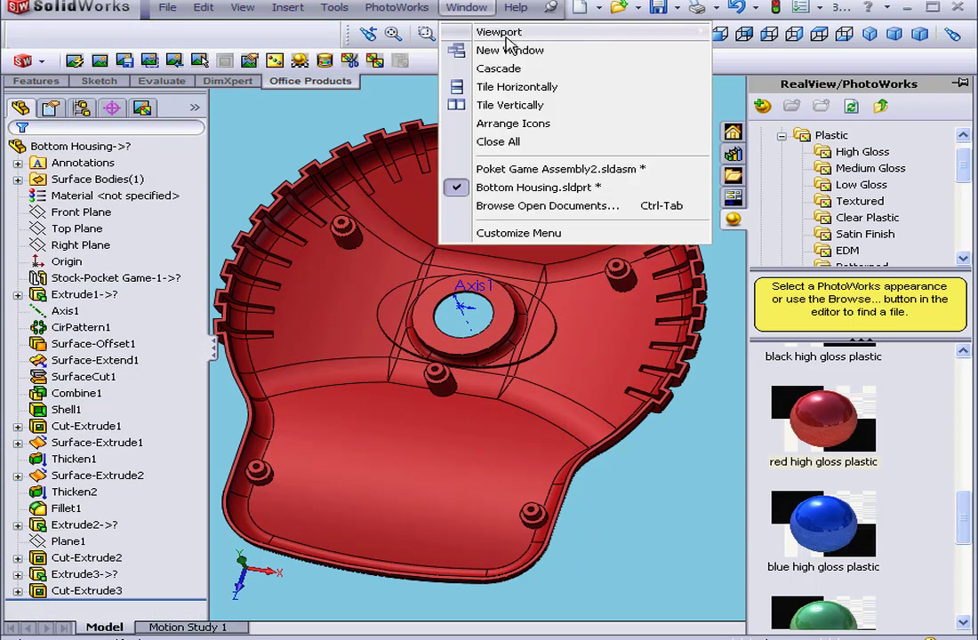
# Switch between the Bottom Housing part and Poket Game Assembly2 windows, ending in the assembly
pyautogui.click(531, 169)
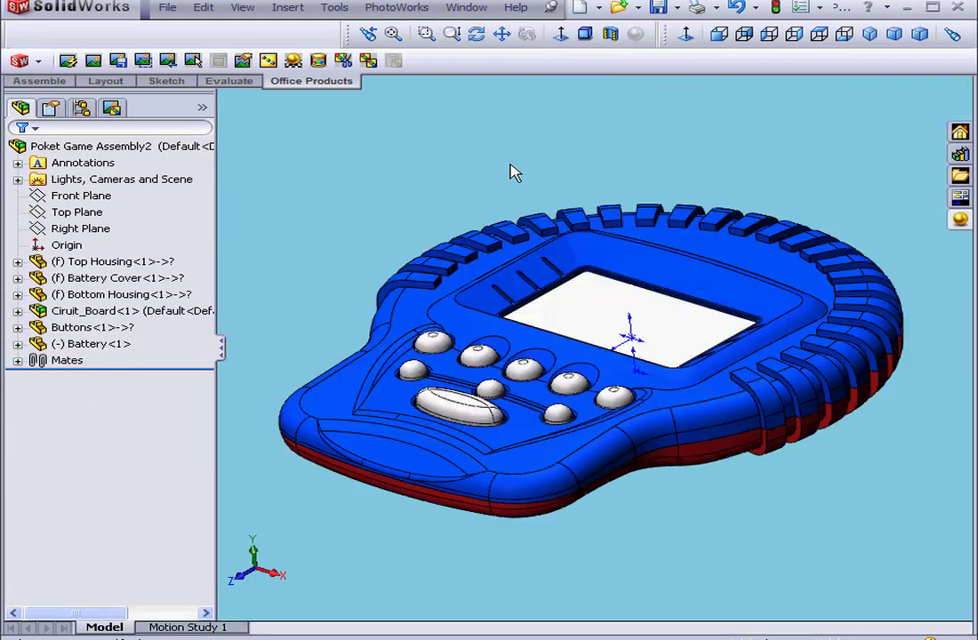
pyautogui.click(464, 8)
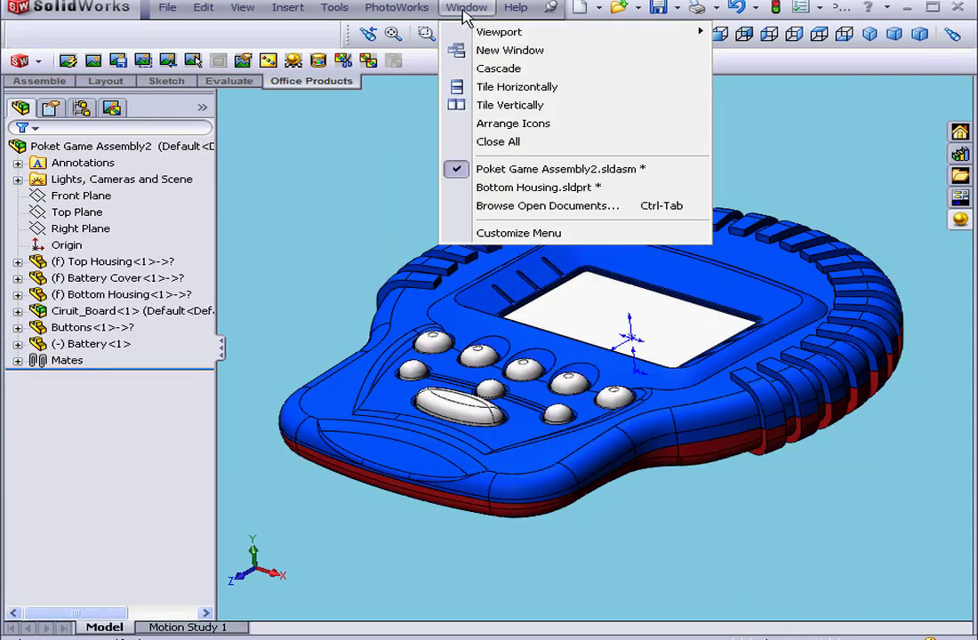
pyautogui.click(521, 187)
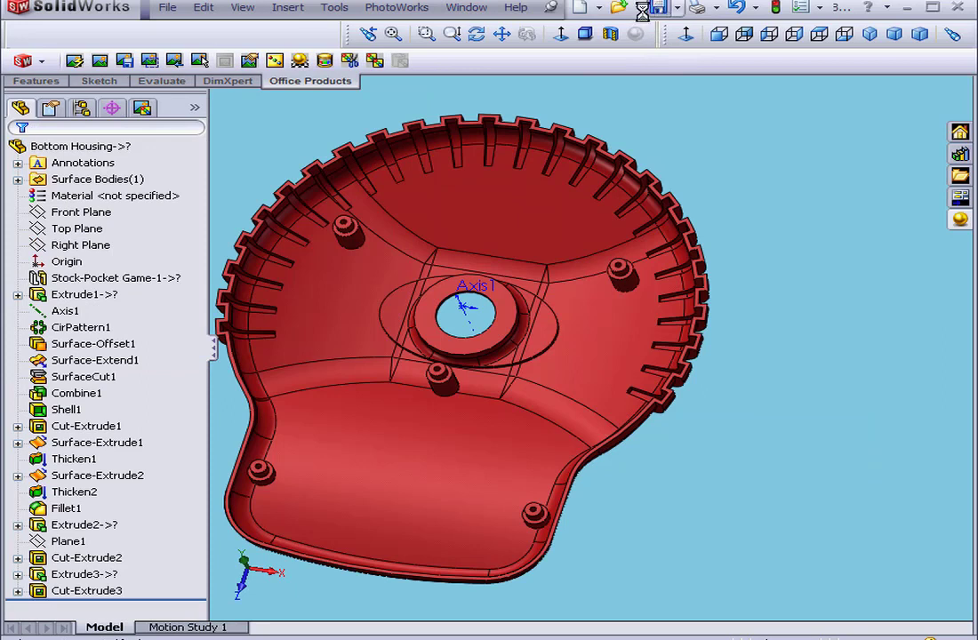
pyautogui.click(479, 11)
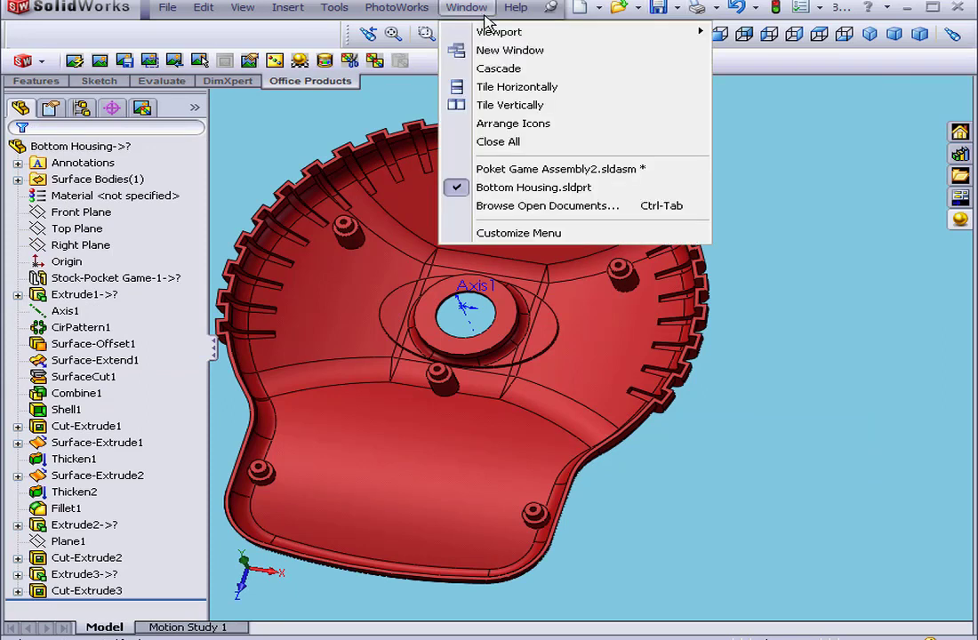
pyautogui.click(523, 171)
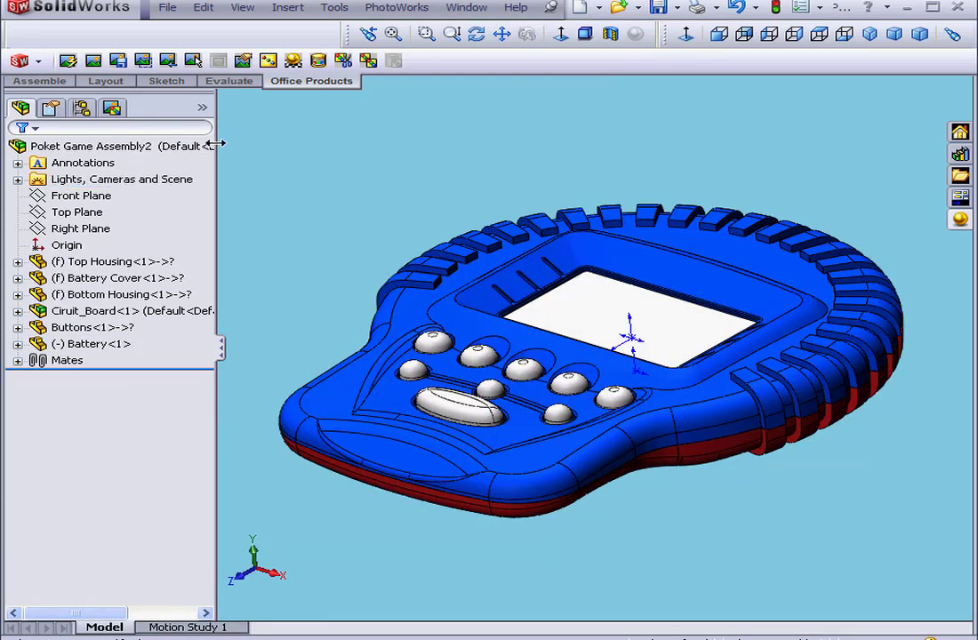
# Check which part uses red high gloss plastic, then select the Buttons component
pyautogui.click(112, 108)
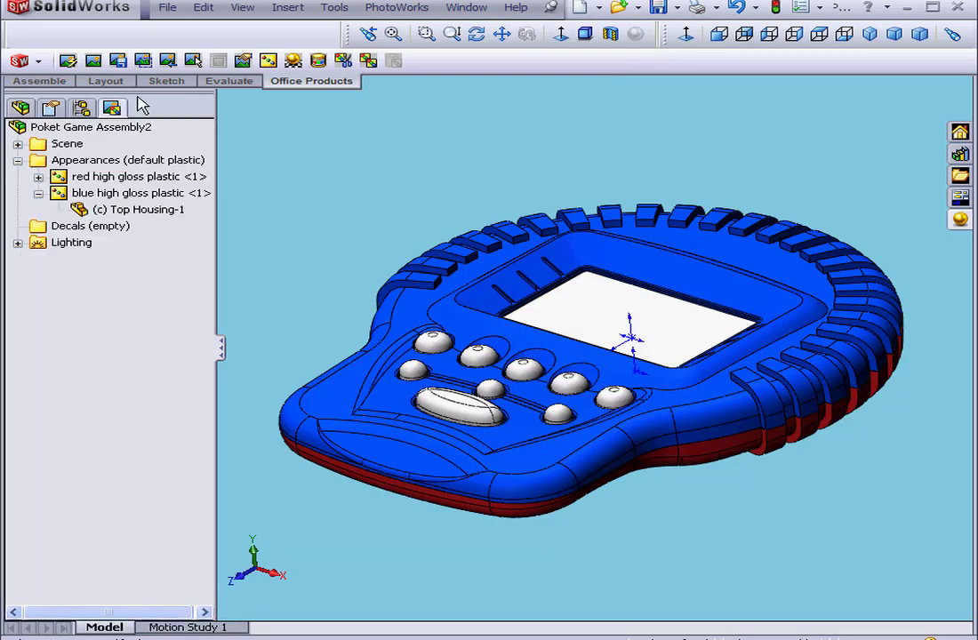
pyautogui.click(38, 177)
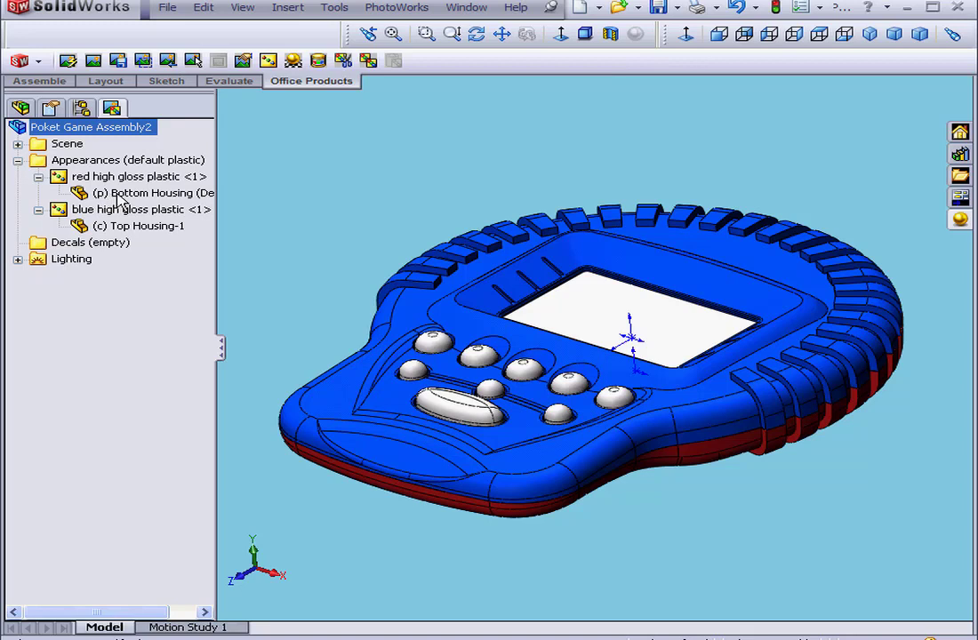
pyautogui.click(21, 107)
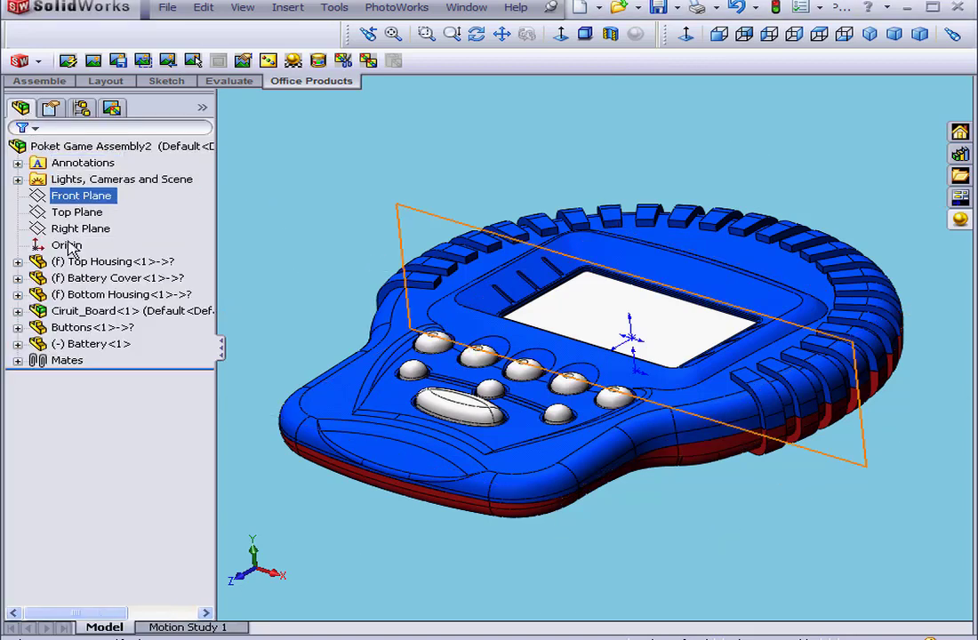
pyautogui.click(91, 330)
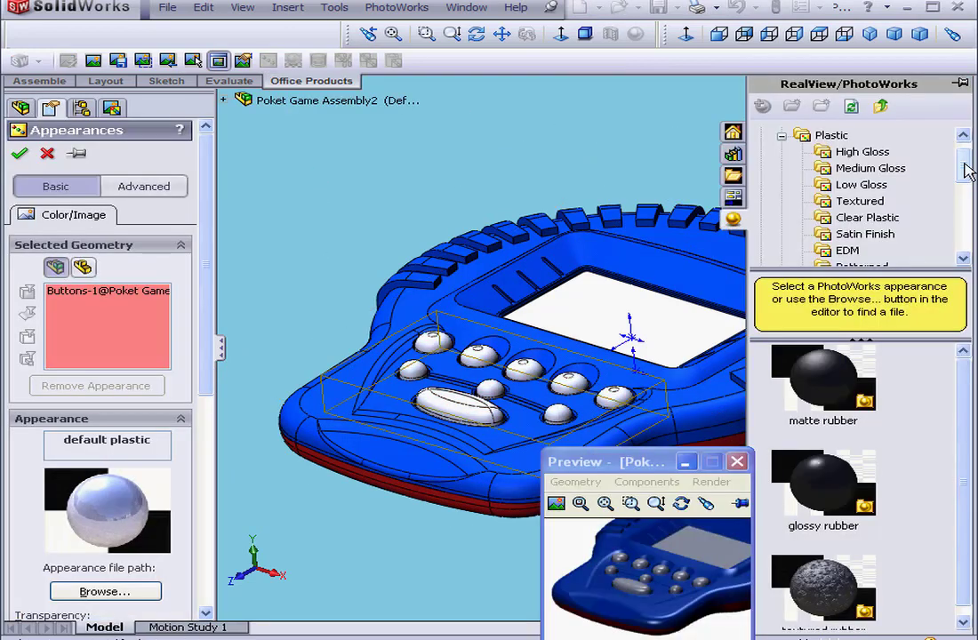
# Apply matte rubber coloured red to the Buttons component and confirm it
pyautogui.moveTo(967, 169); pyautogui.dragTo(964, 212)
pyautogui.click(782, 202)
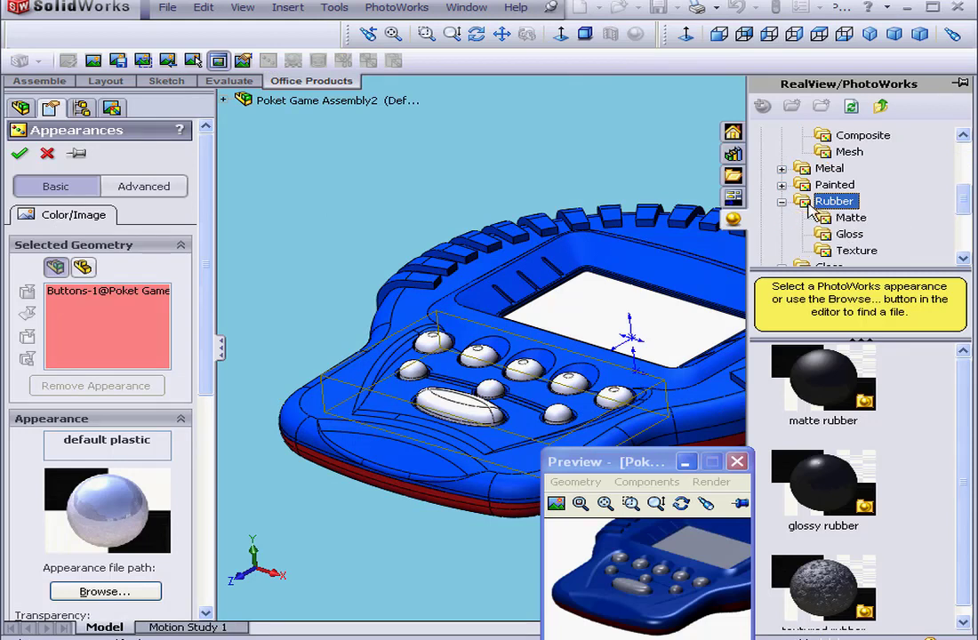
pyautogui.click(852, 220)
pyautogui.click(822, 383)
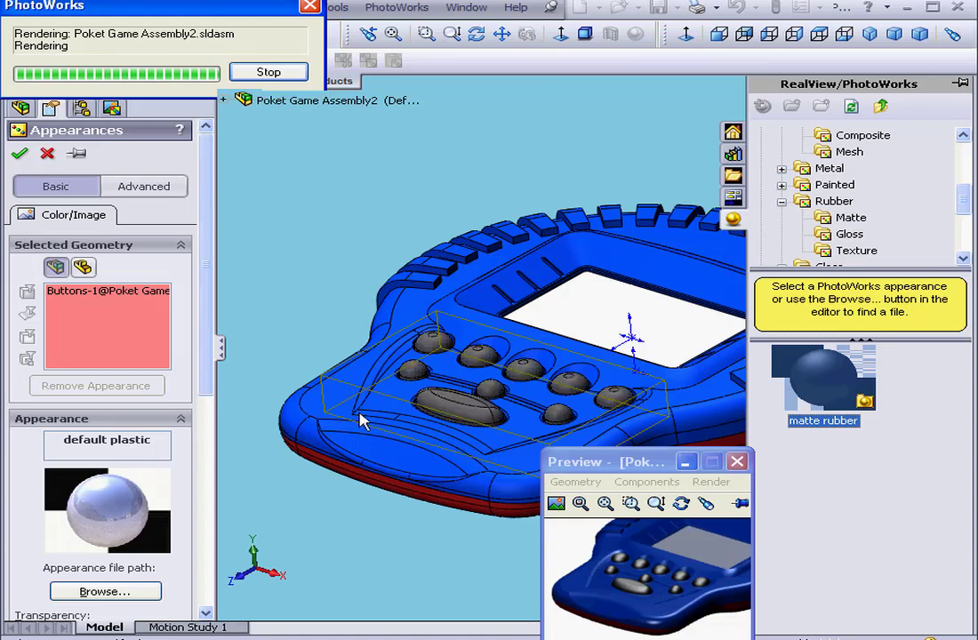
pyautogui.moveTo(203, 387); pyautogui.dragTo(203, 531)
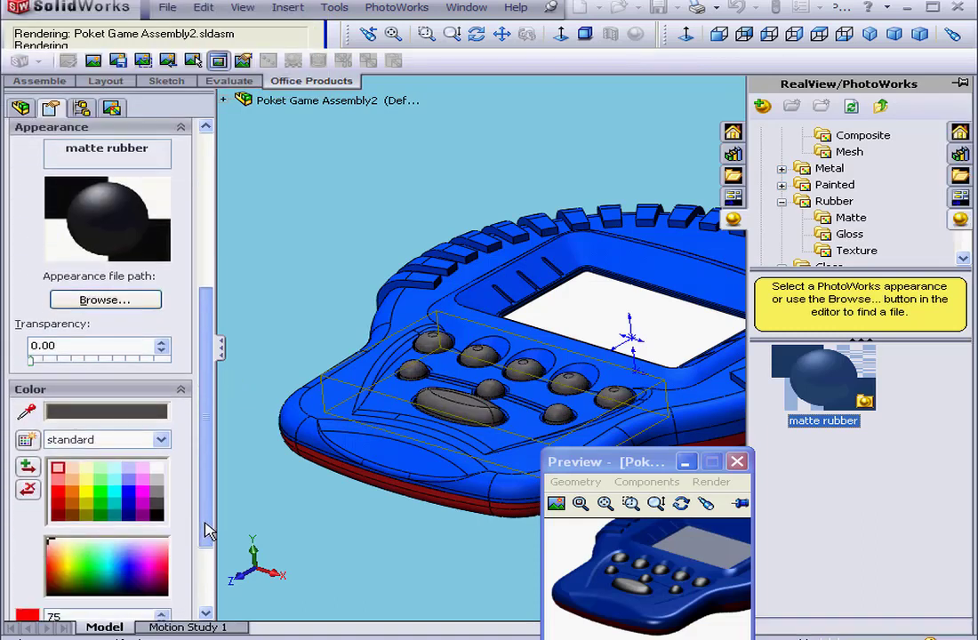
pyautogui.click(58, 498)
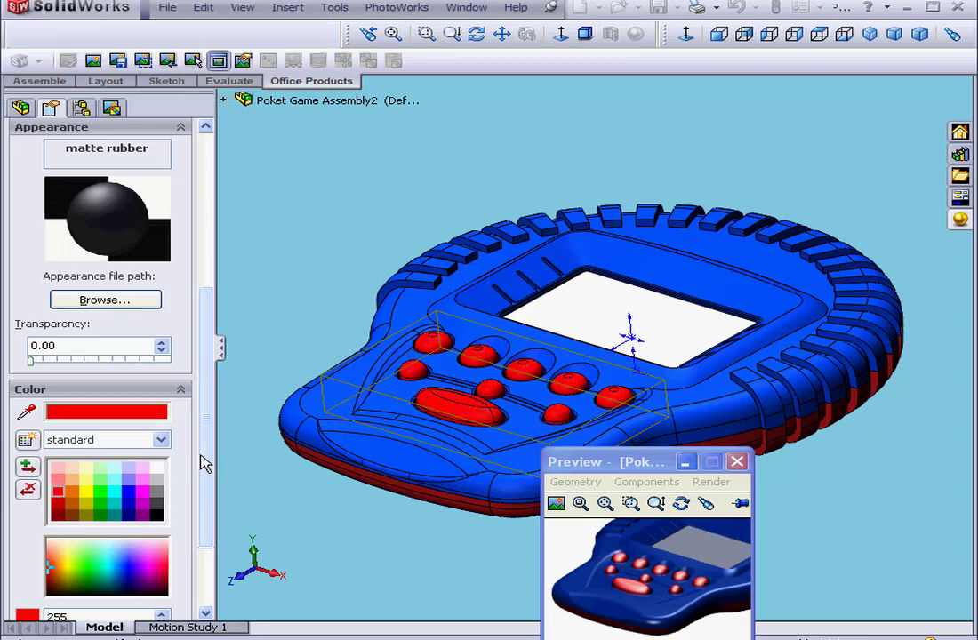
pyautogui.moveTo(203, 463); pyautogui.dragTo(216, 294)
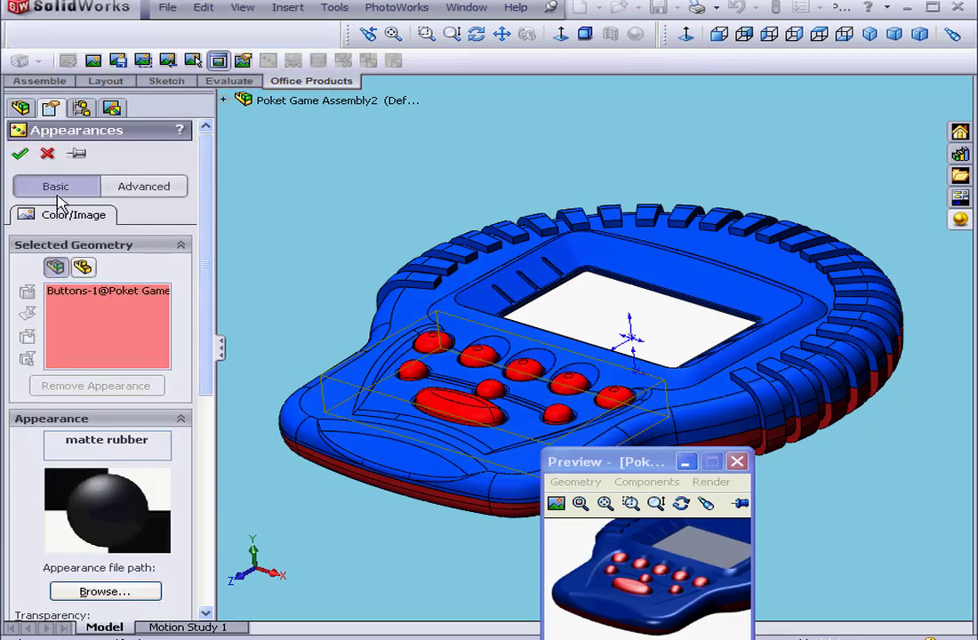
pyautogui.click(19, 153)
# Open the Ciruit_Board sub-assembly in its own window and tilt it into a 3-D view
pyautogui.click(109, 311)
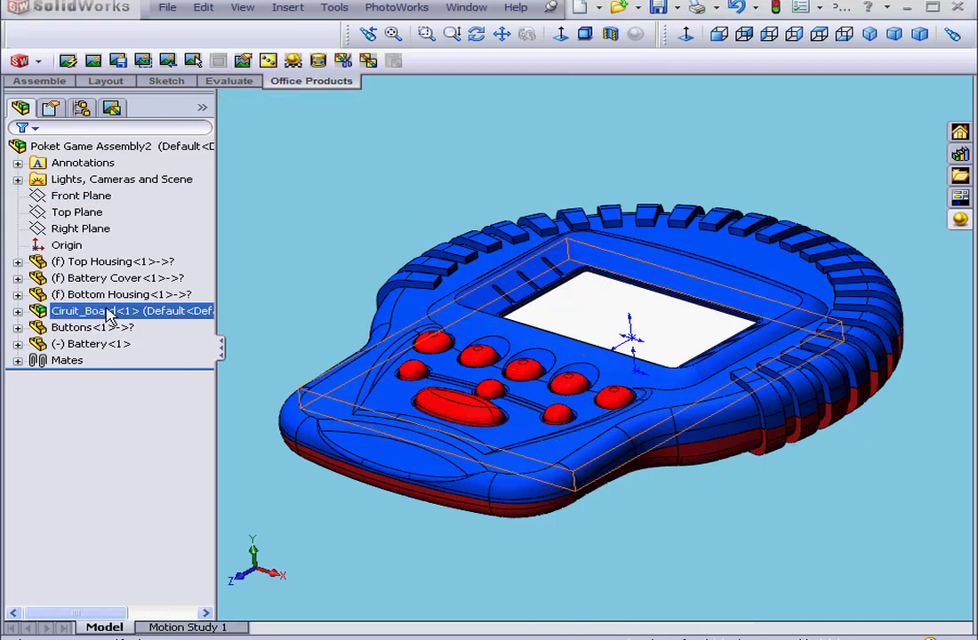
pyautogui.rightClick(108, 313)
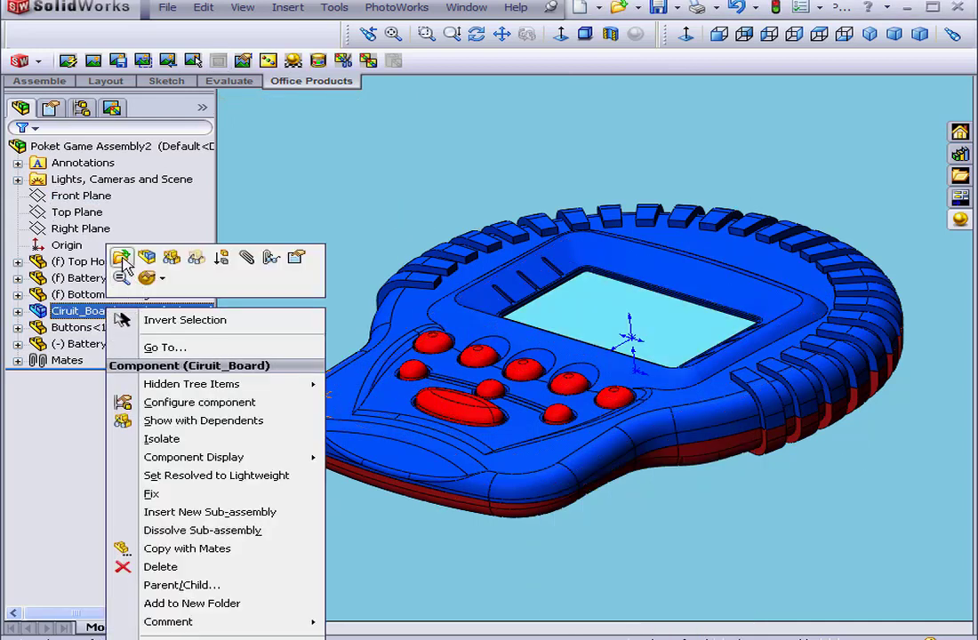
pyautogui.click(122, 256)
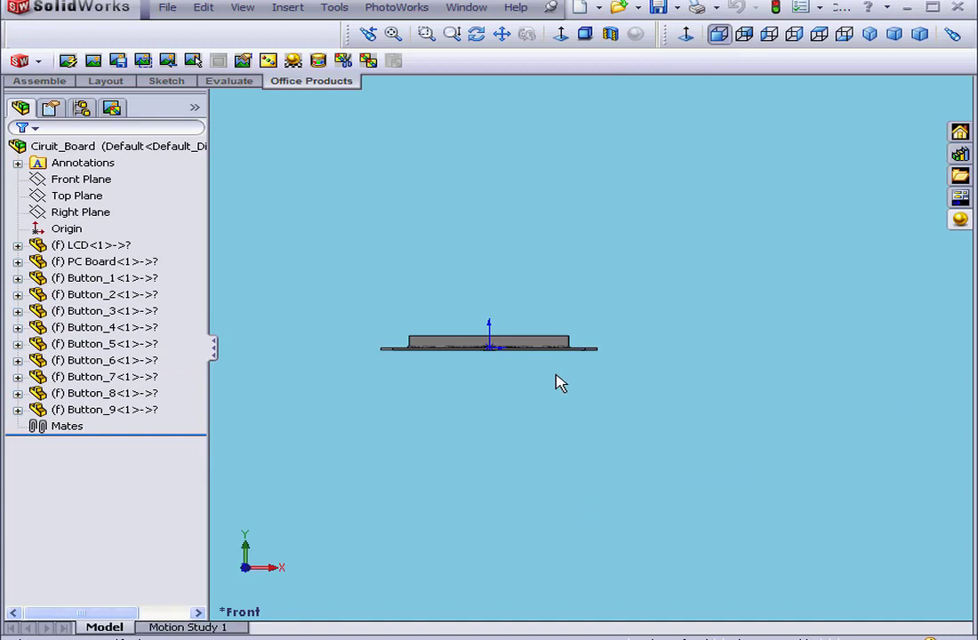
pyautogui.moveTo(556, 382); pyautogui.dragTo(463, 427, button='middle')
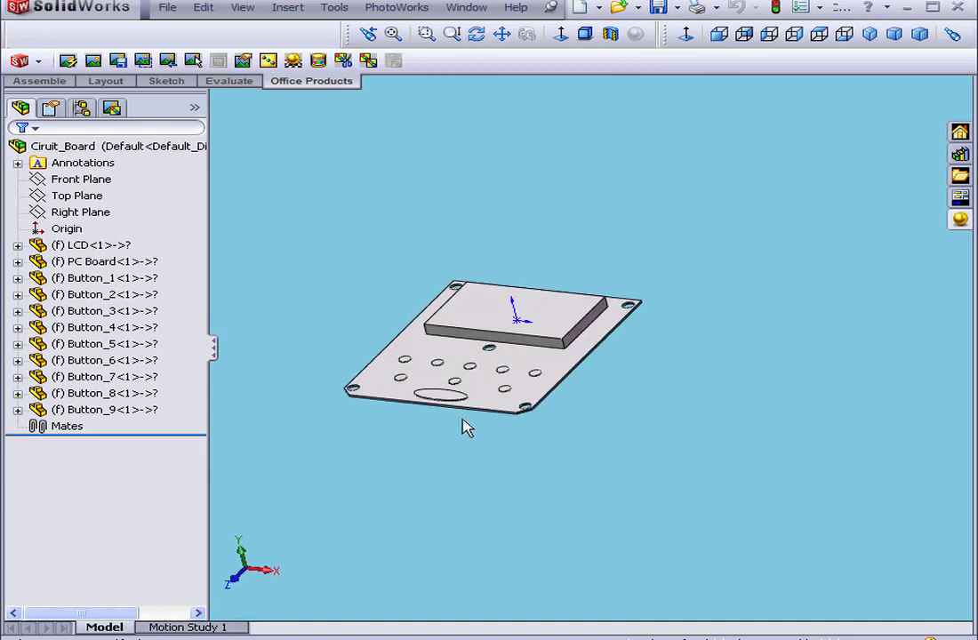
# Give the whole circuit board sub-assembly green low gloss plastic and confirm it
pyautogui.click(156, 147)
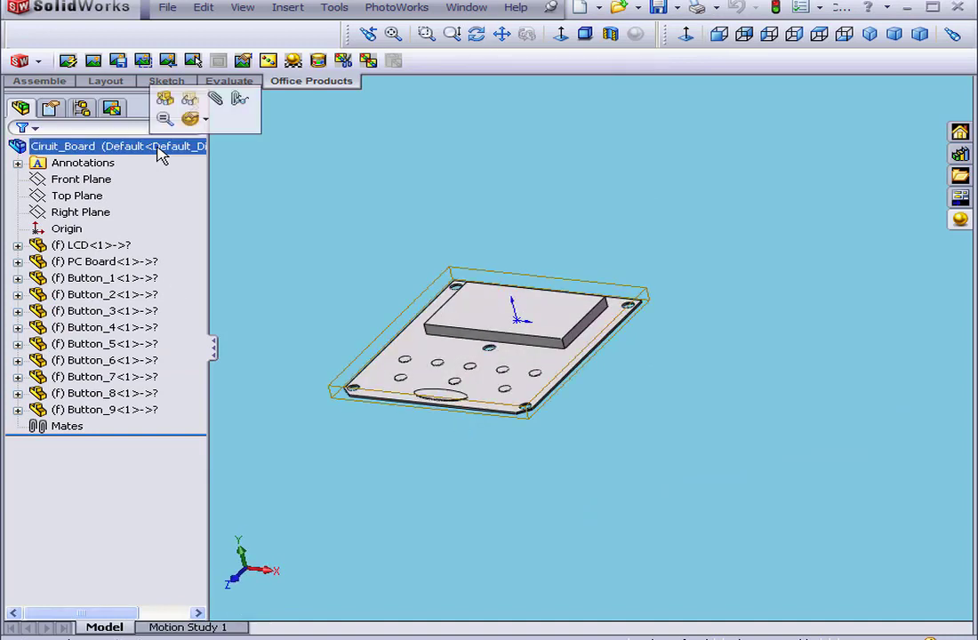
pyautogui.click(266, 61)
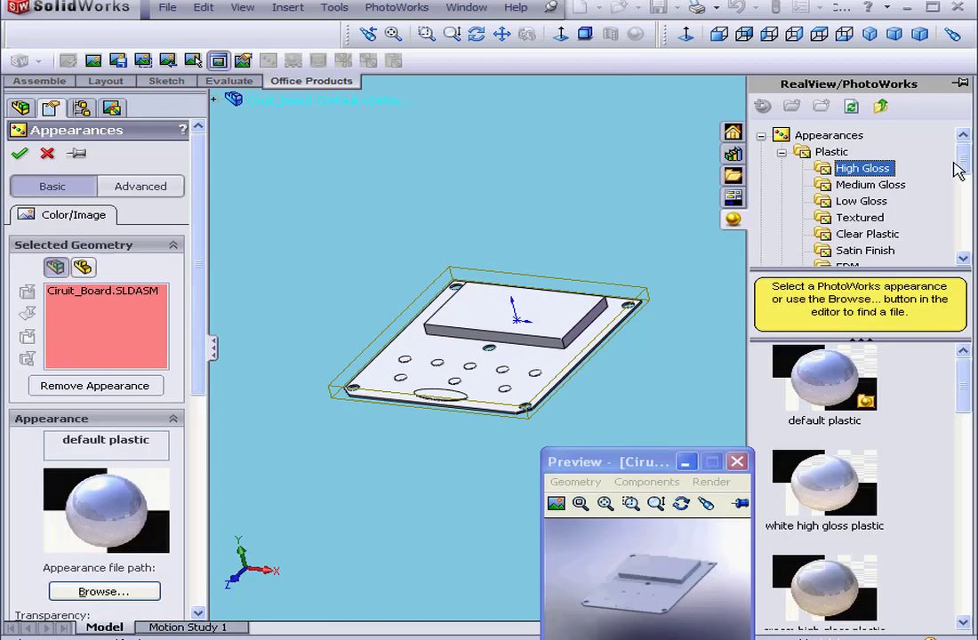
pyautogui.click(888, 203)
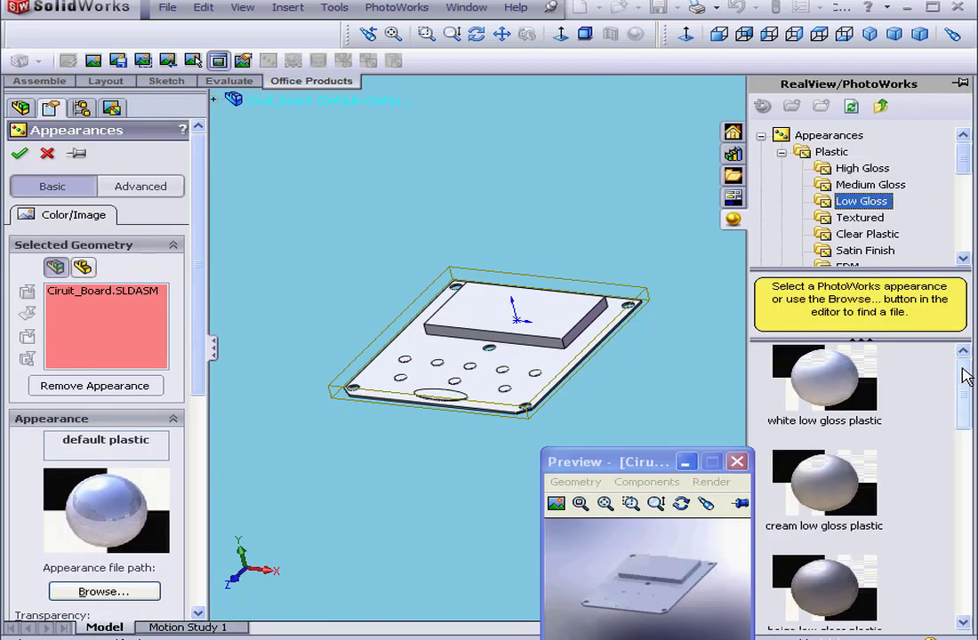
pyautogui.moveTo(961, 372); pyautogui.dragTo(962, 554)
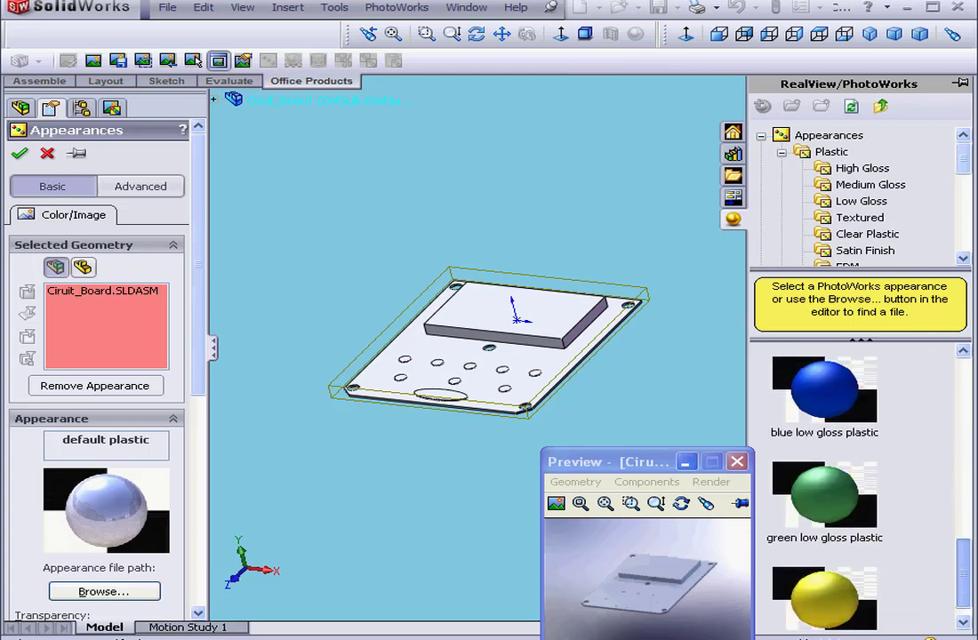
pyautogui.click(842, 495)
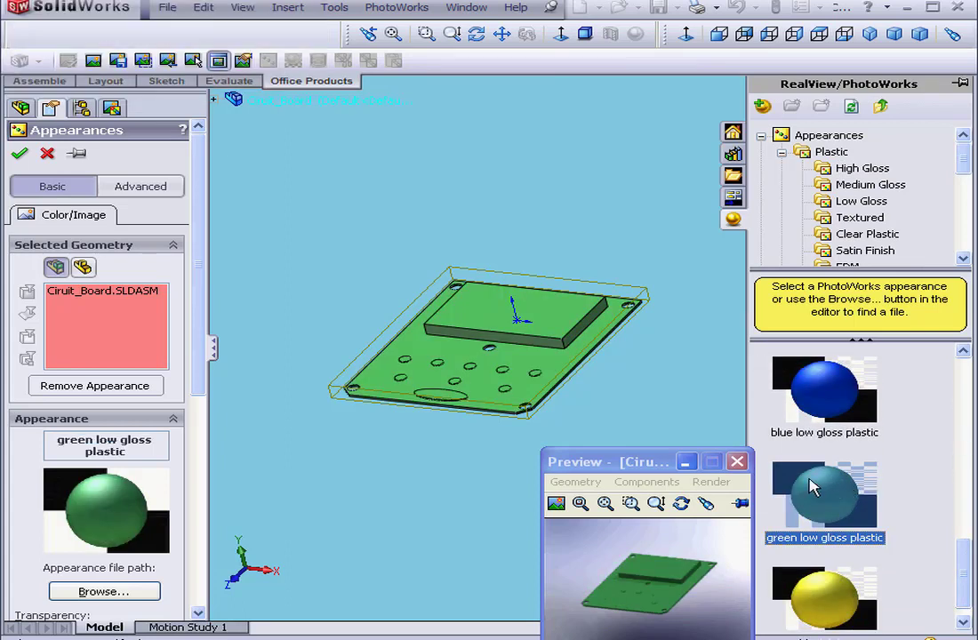
pyautogui.click(19, 153)
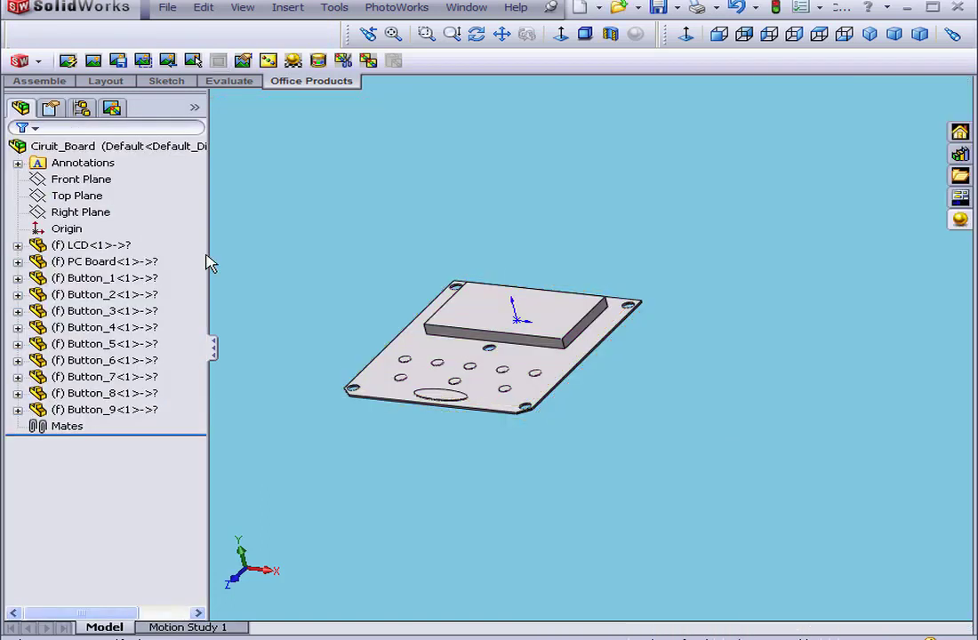
# Apply black low gloss plastic to Button_1 through Button_9 together
pyautogui.click(147, 277)
pyautogui.keyDown('ctrl'); pyautogui.click(133, 361); pyautogui.keyUp('ctrl')
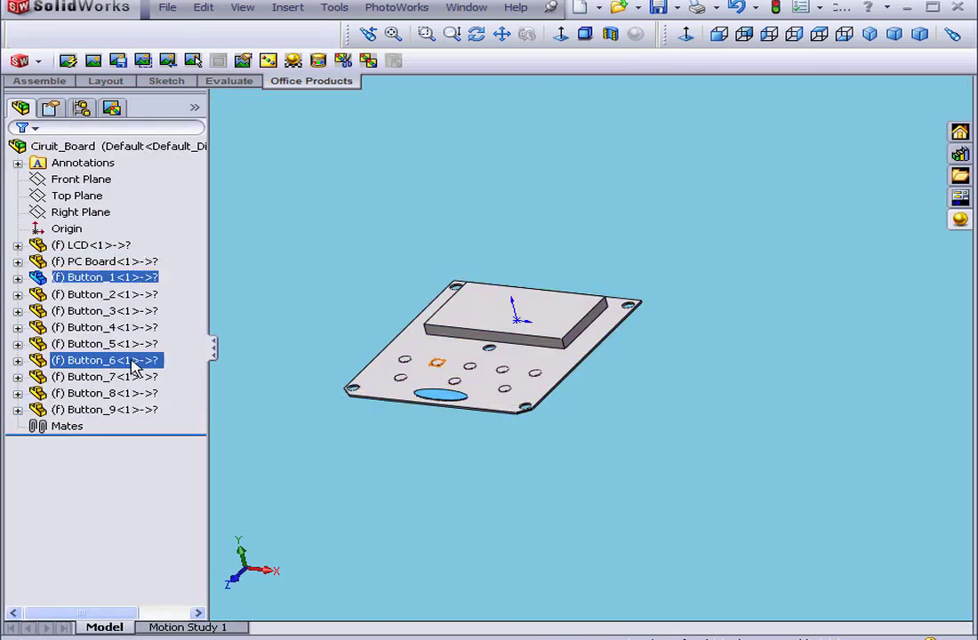
pyautogui.keyDown('shift'); pyautogui.click(131, 409); pyautogui.keyUp('shift')
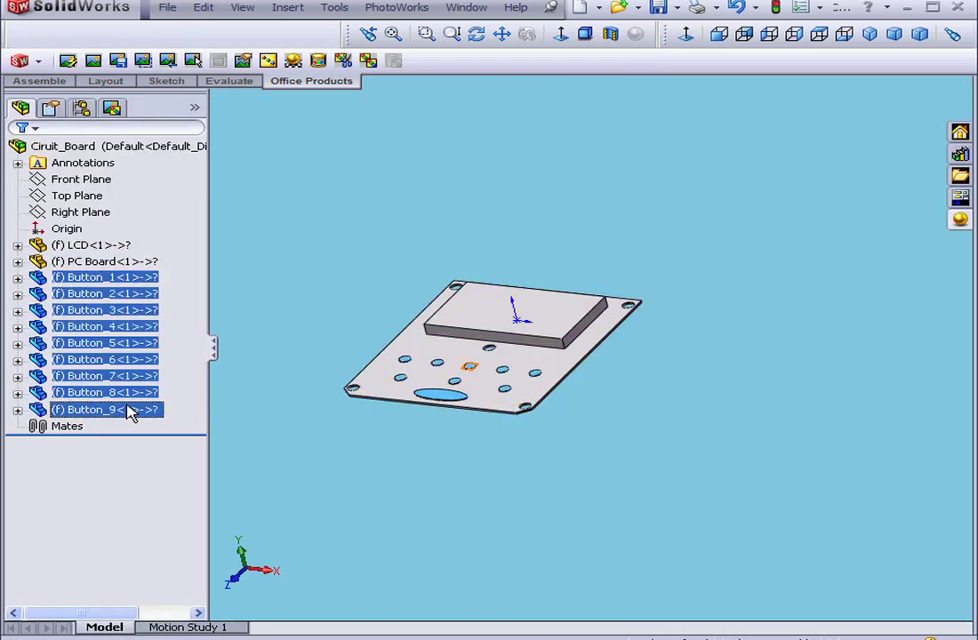
pyautogui.click(267, 61)
pyautogui.click(268, 60)
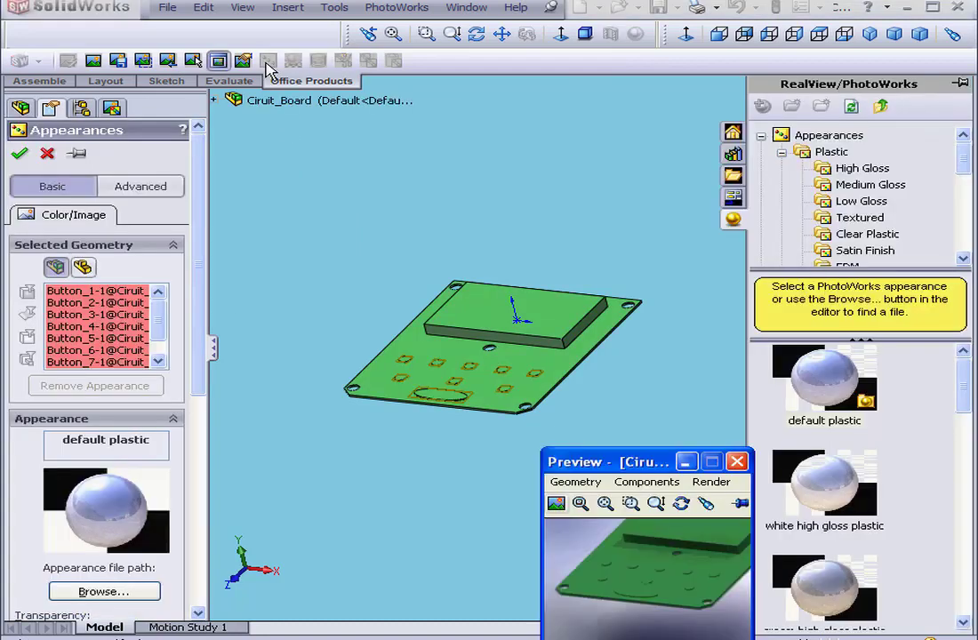
pyautogui.click(845, 202)
pyautogui.moveTo(972, 384); pyautogui.dragTo(968, 498)
pyautogui.click(845, 469)
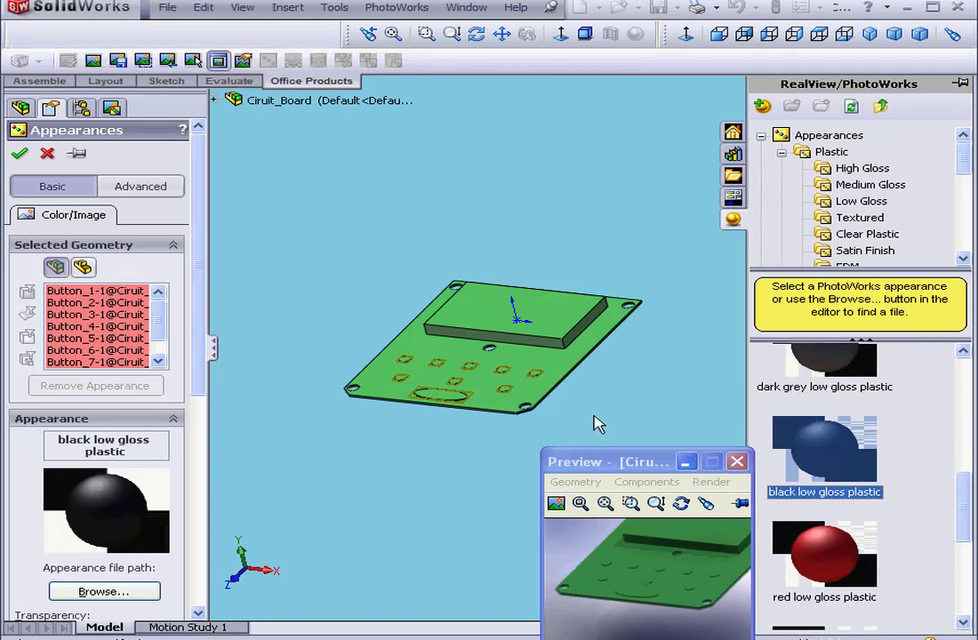
pyautogui.click(19, 154)
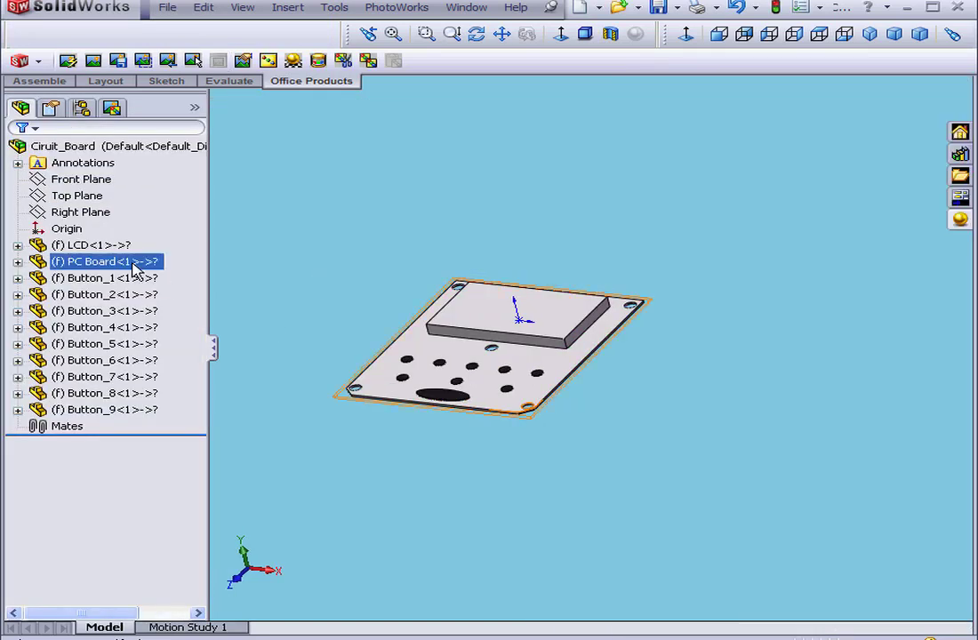
# Open the LCD part and apply high gloss plastic recoloured cyan (RGB 0, 255, 255)
pyautogui.rightClick(100, 246)
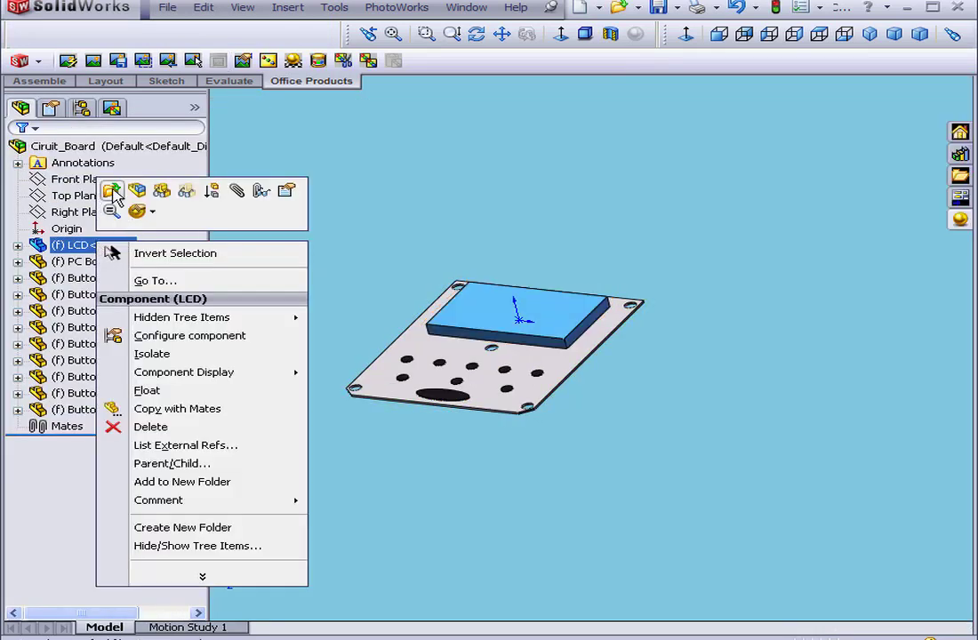
pyautogui.click(111, 191)
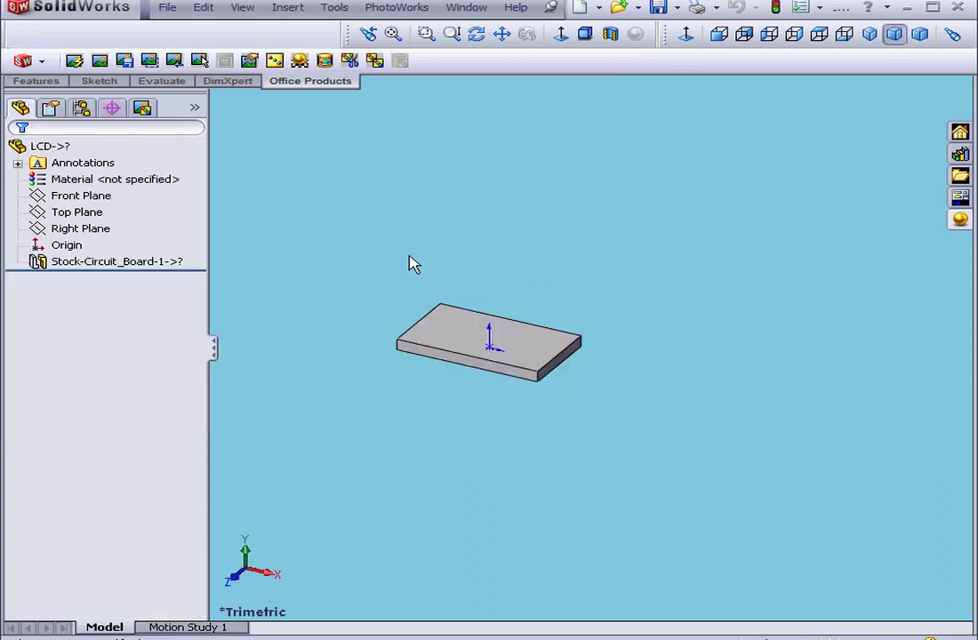
pyautogui.click(275, 60)
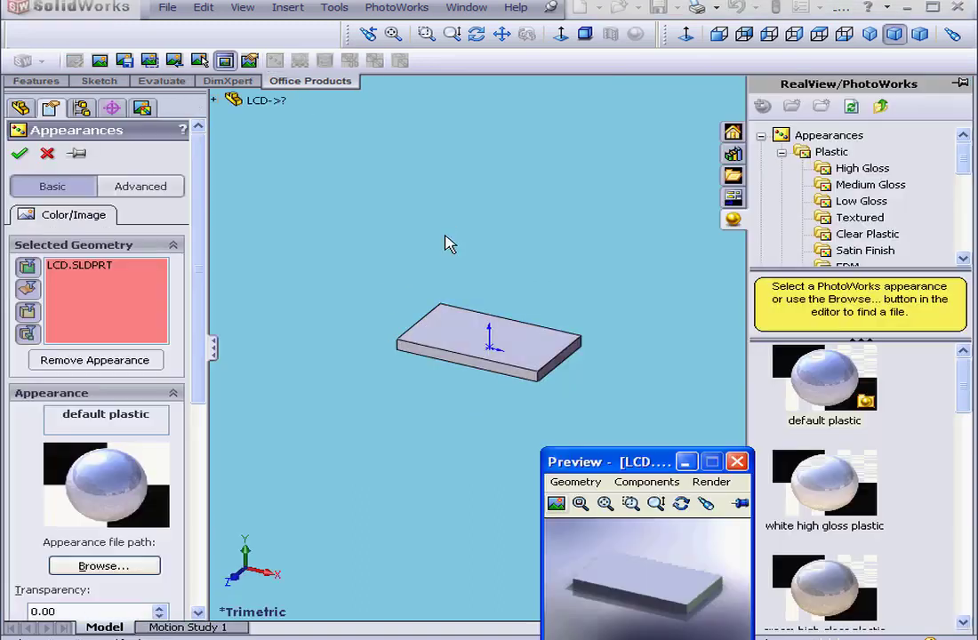
pyautogui.click(856, 168)
pyautogui.moveTo(969, 384); pyautogui.dragTo(969, 514)
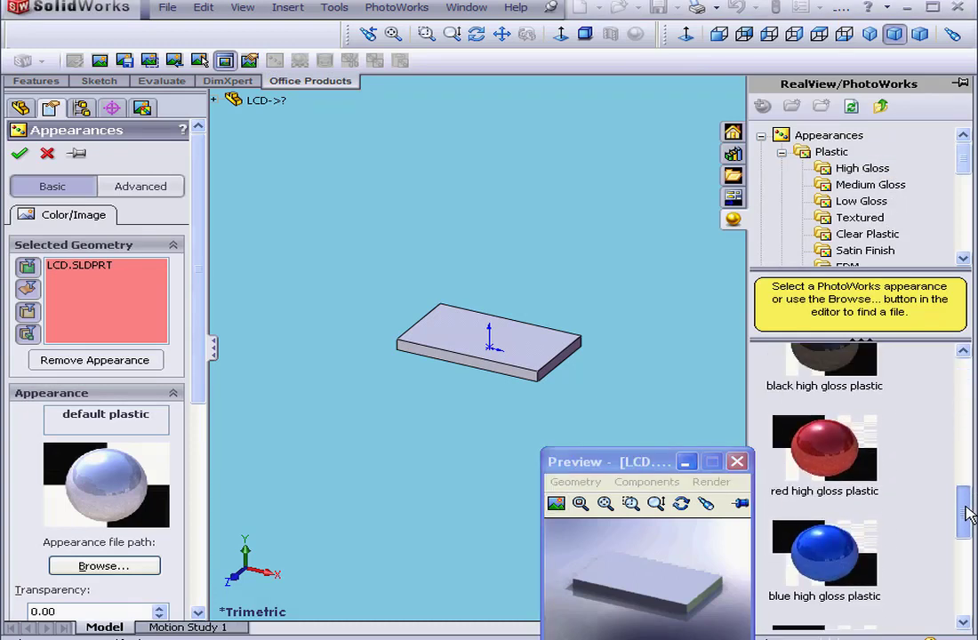
pyautogui.doubleClick(867, 547)
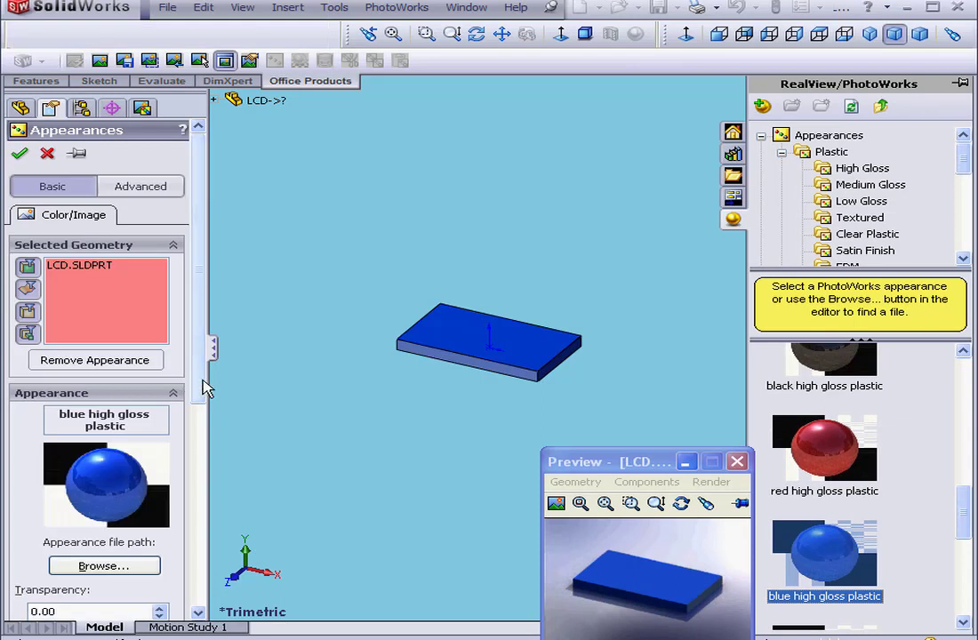
pyautogui.moveTo(201, 388); pyautogui.dragTo(220, 556)
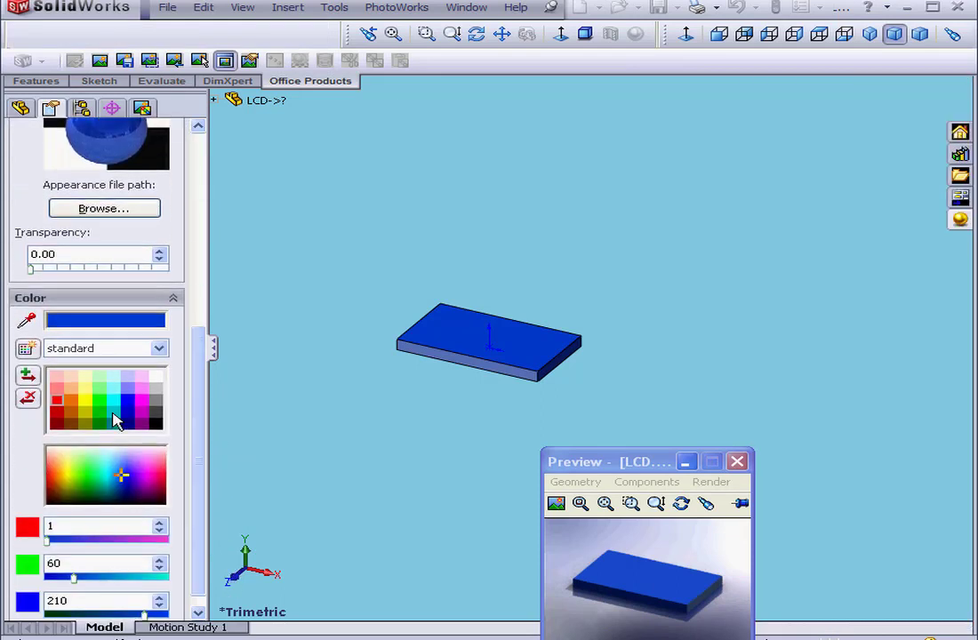
pyautogui.click(111, 398)
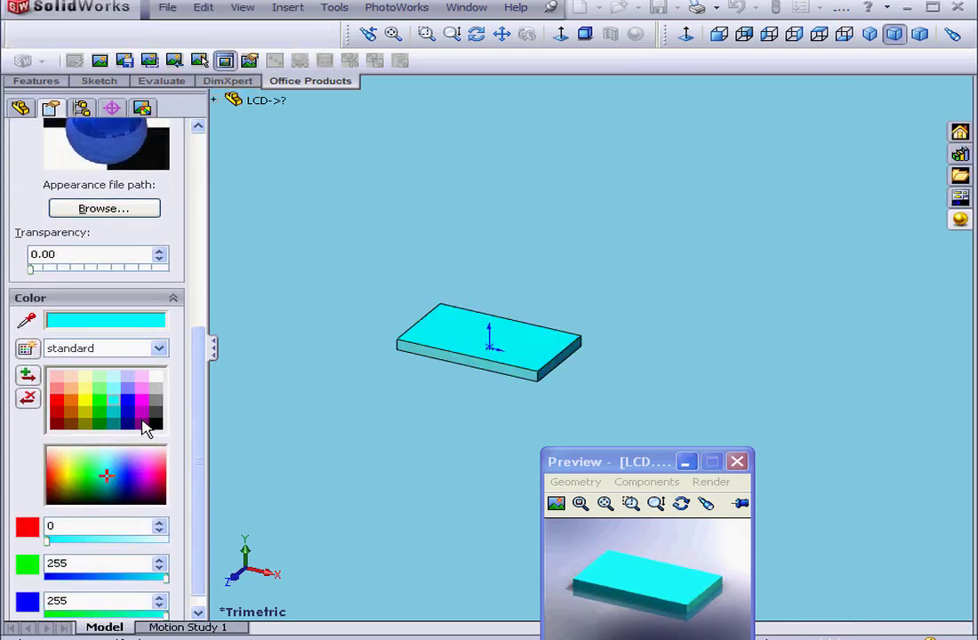
pyautogui.moveTo(201, 431); pyautogui.dragTo(216, 238)
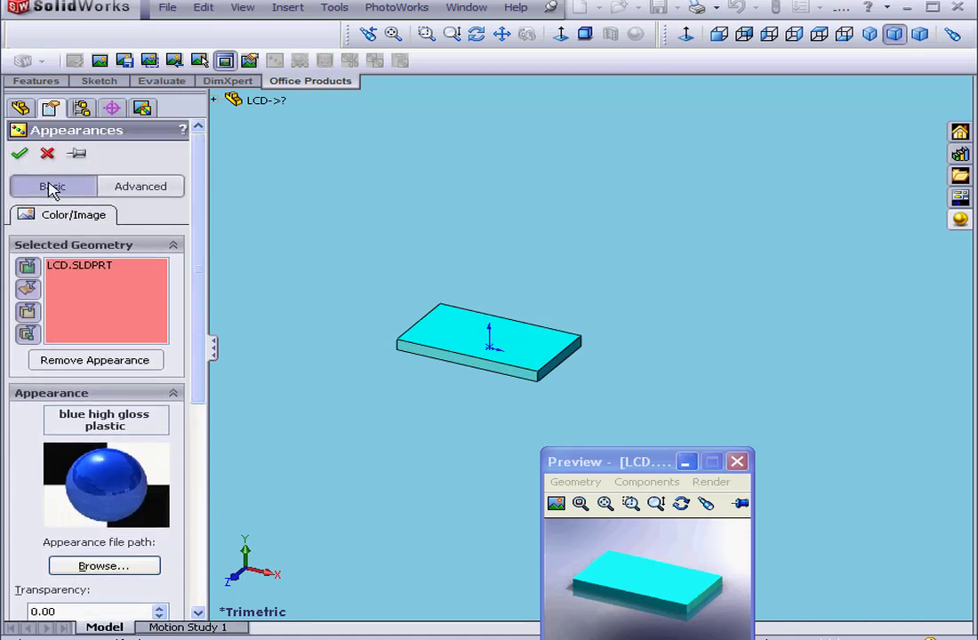
pyautogui.click(18, 157)
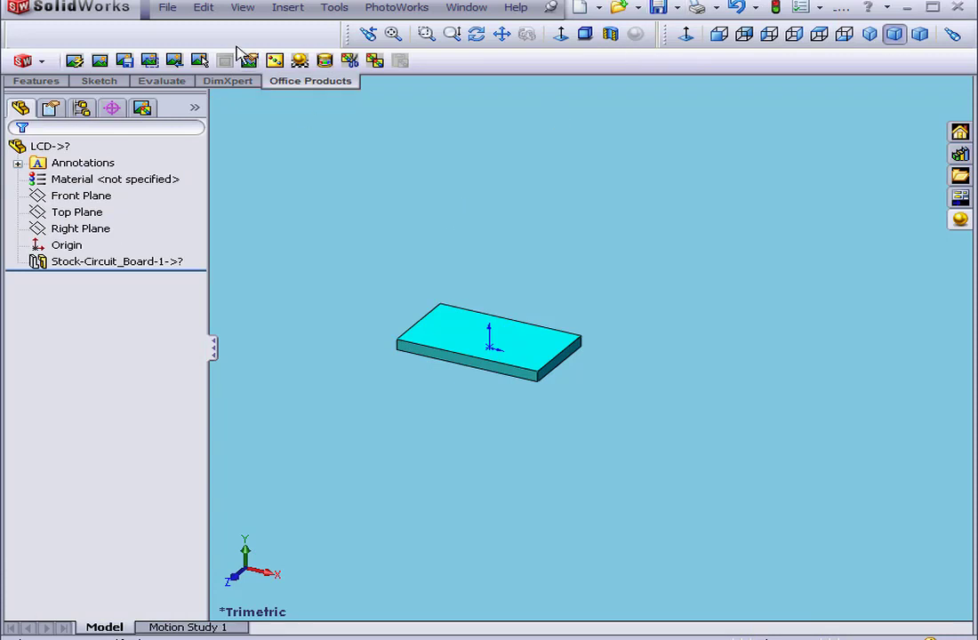
# Close the LCD part and go back to the Ciruit_Board assembly
pyautogui.click(167, 8)
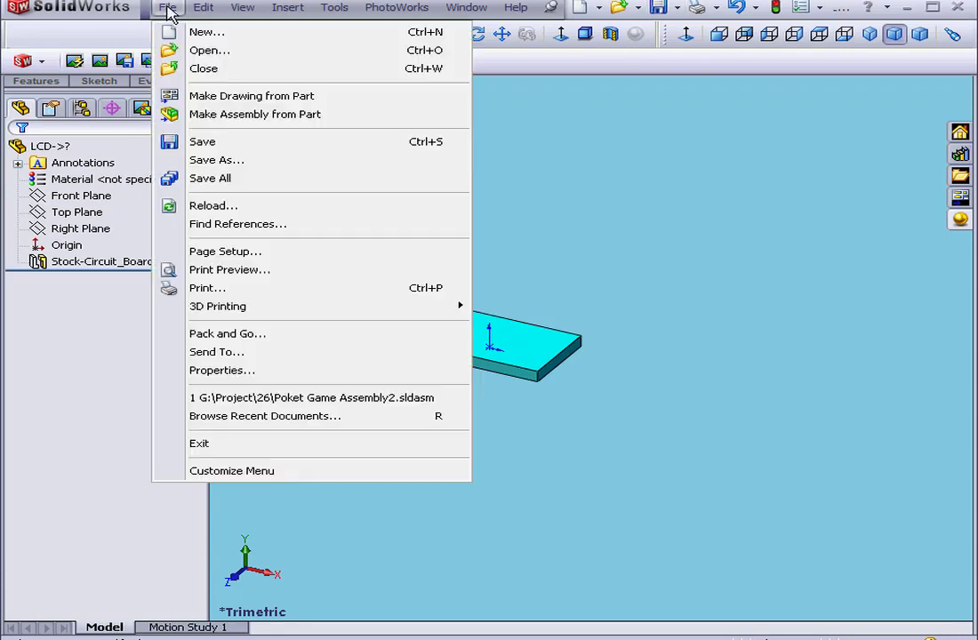
pyautogui.click(227, 70)
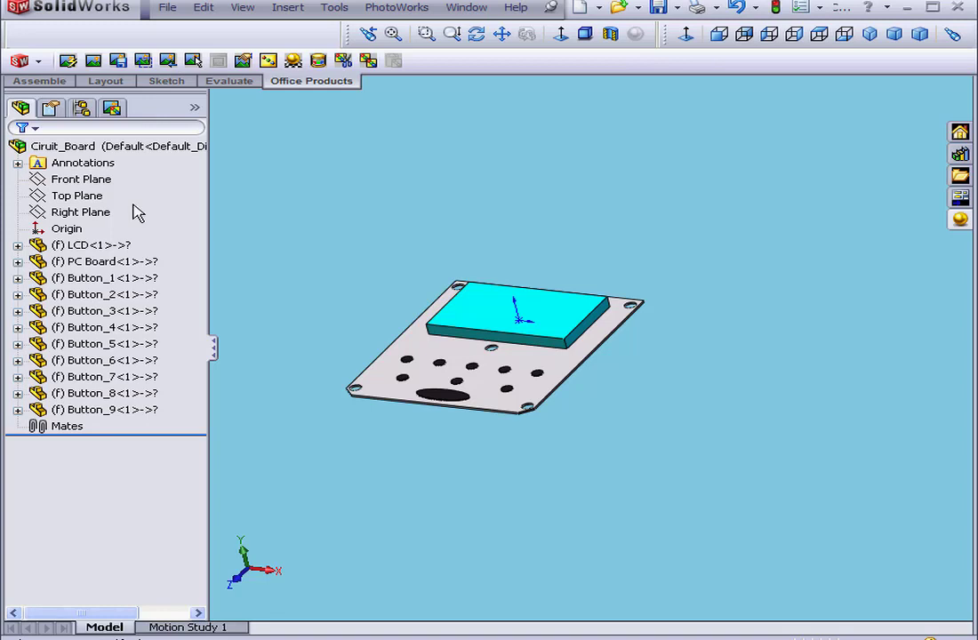
pyautogui.click(120, 146)
# Check which parts use blue high gloss, green low gloss and black low gloss plastic, then select PC Board
pyautogui.click(111, 107)
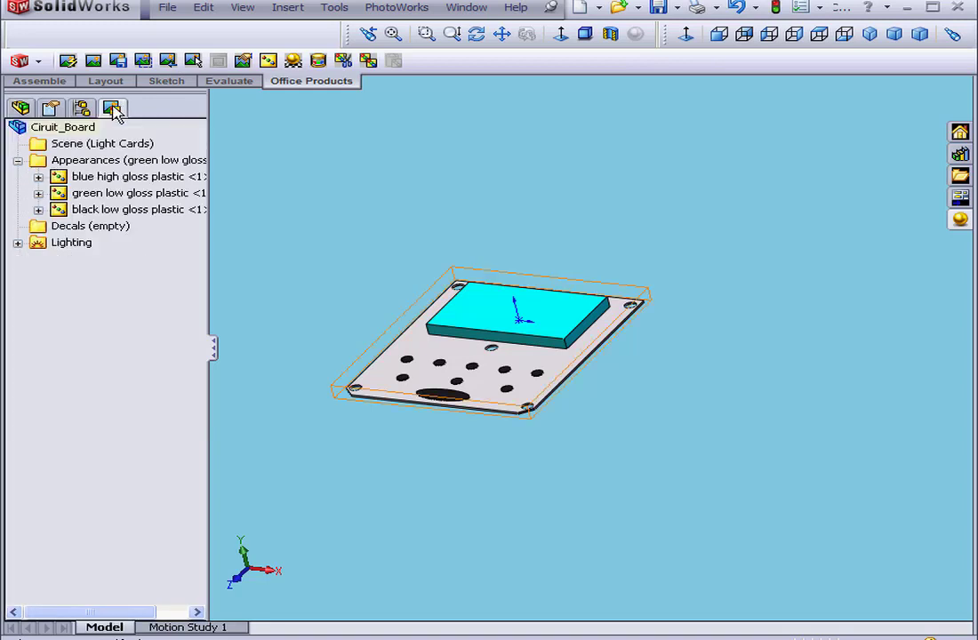
pyautogui.click(38, 176)
pyautogui.click(38, 209)
pyautogui.click(38, 242)
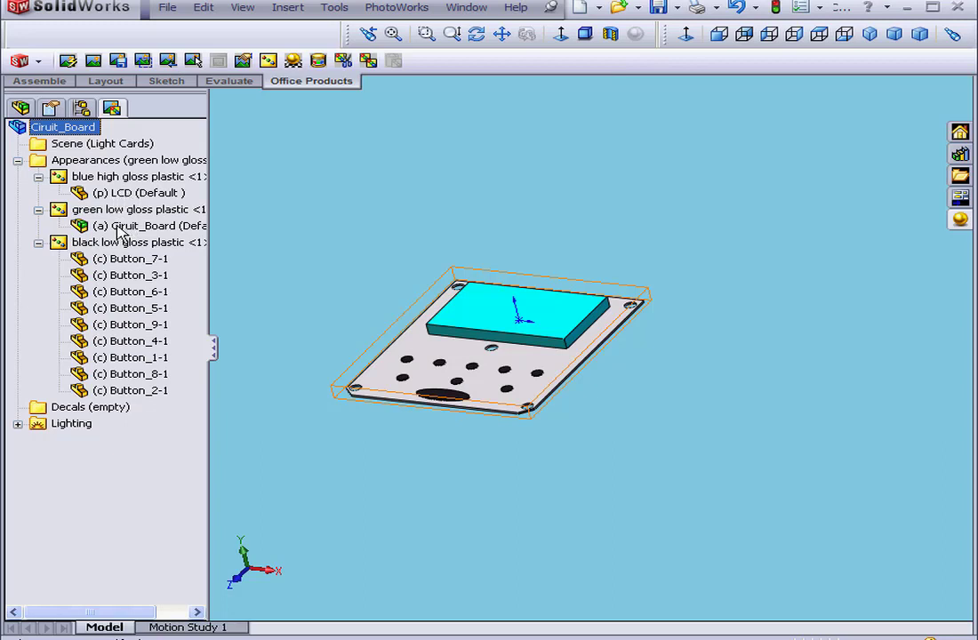
pyautogui.click(20, 107)
pyautogui.click(59, 200)
pyautogui.click(103, 260)
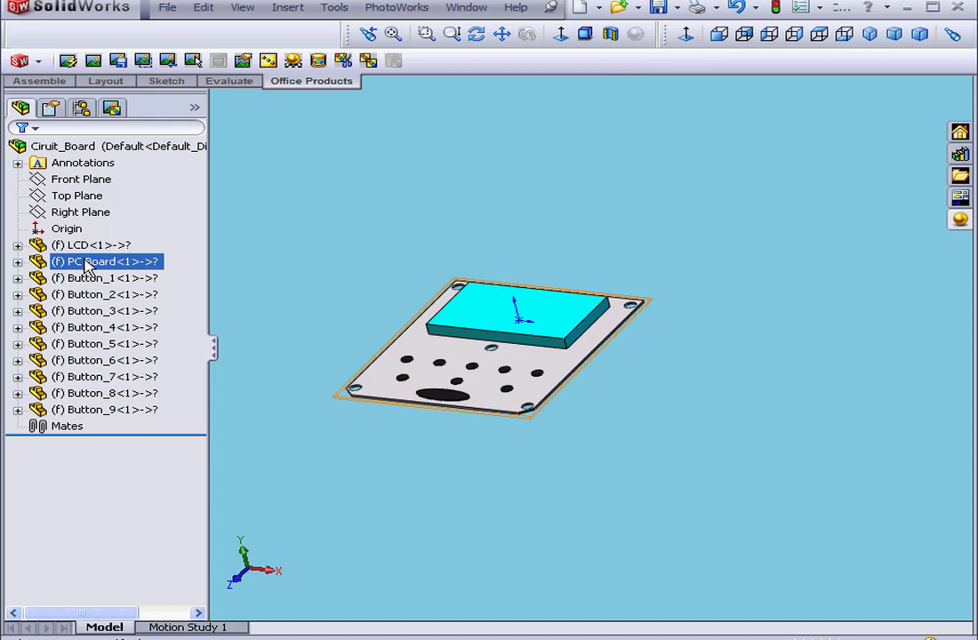
# Open the Button_1 part on its own and review its appearances
pyautogui.click(89, 278)
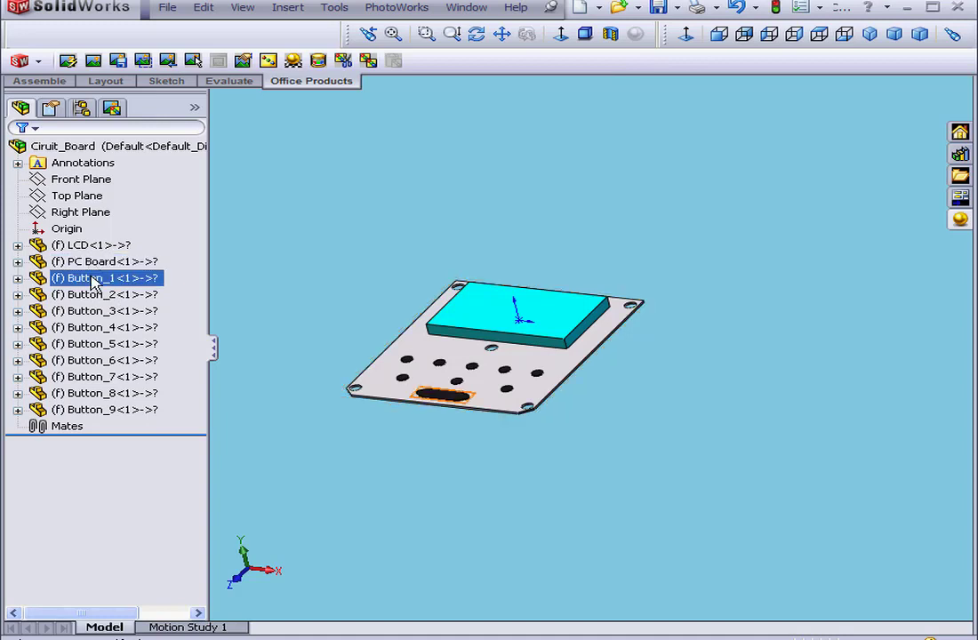
pyautogui.rightClick(91, 276)
pyautogui.click(106, 225)
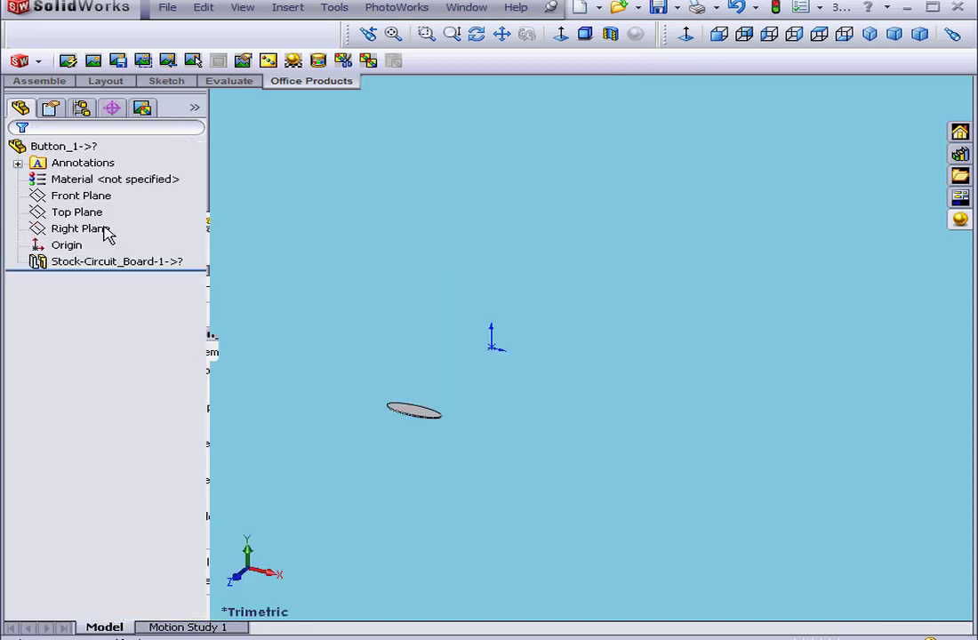
pyautogui.click(143, 109)
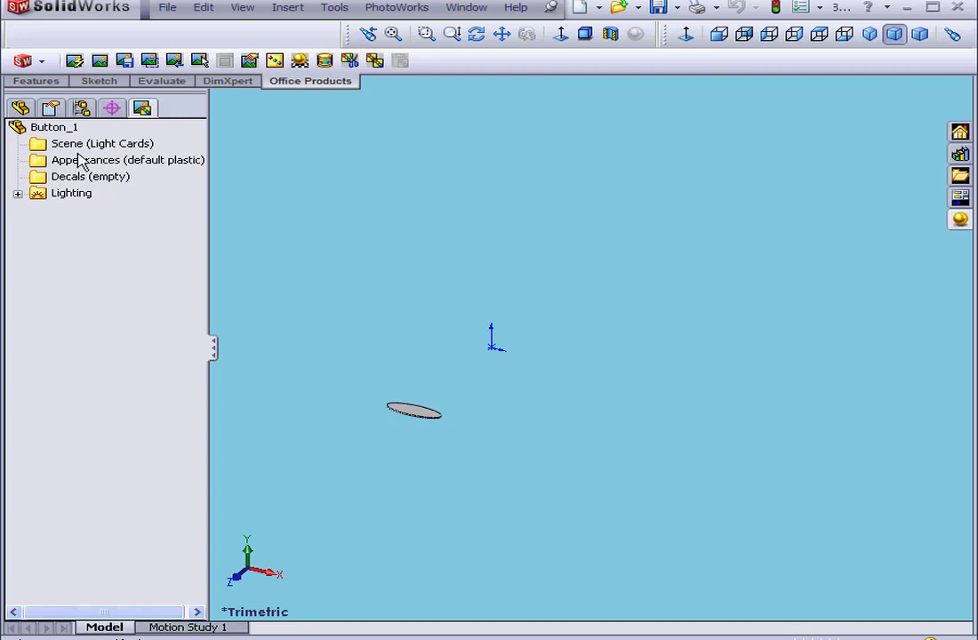
# Close Button_1.sldprt without saving its changes
pyautogui.click(167, 7)
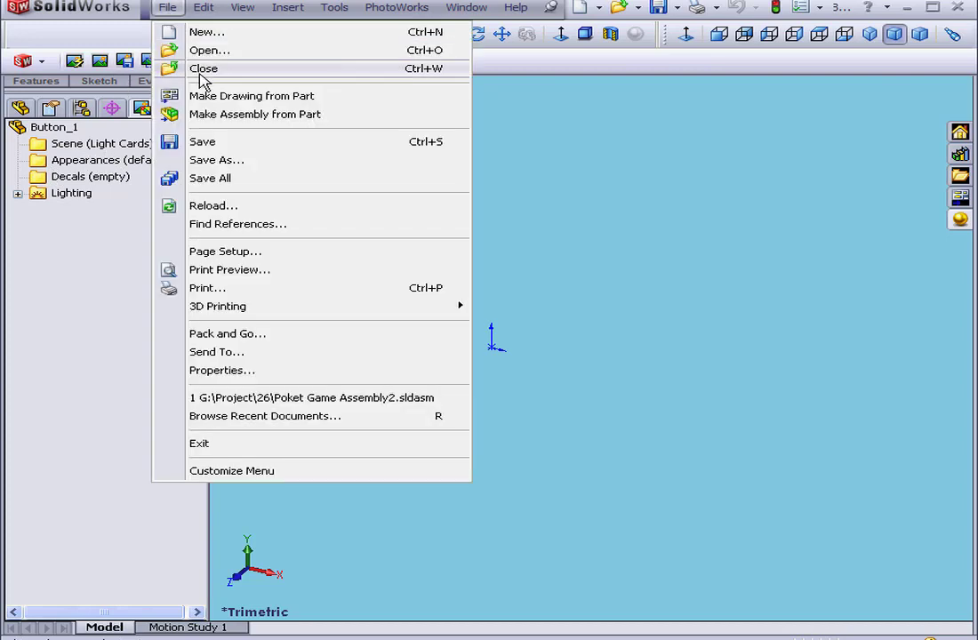
pyautogui.click(170, 65)
pyautogui.click(463, 368)
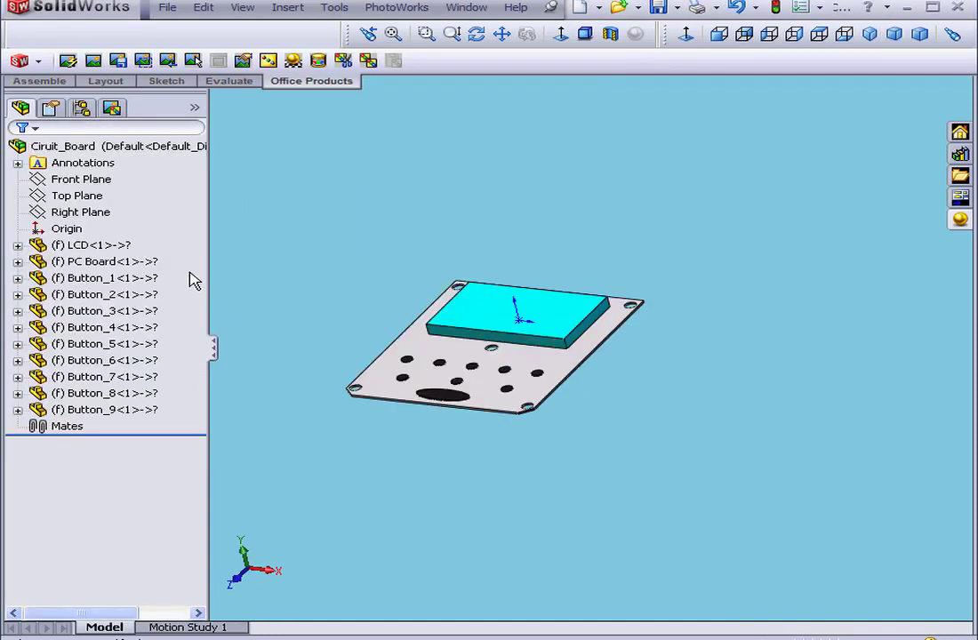
# Save the circuit board assembly with its referenced models, then switch to Poket Game Assembly2
pyautogui.click(657, 9)
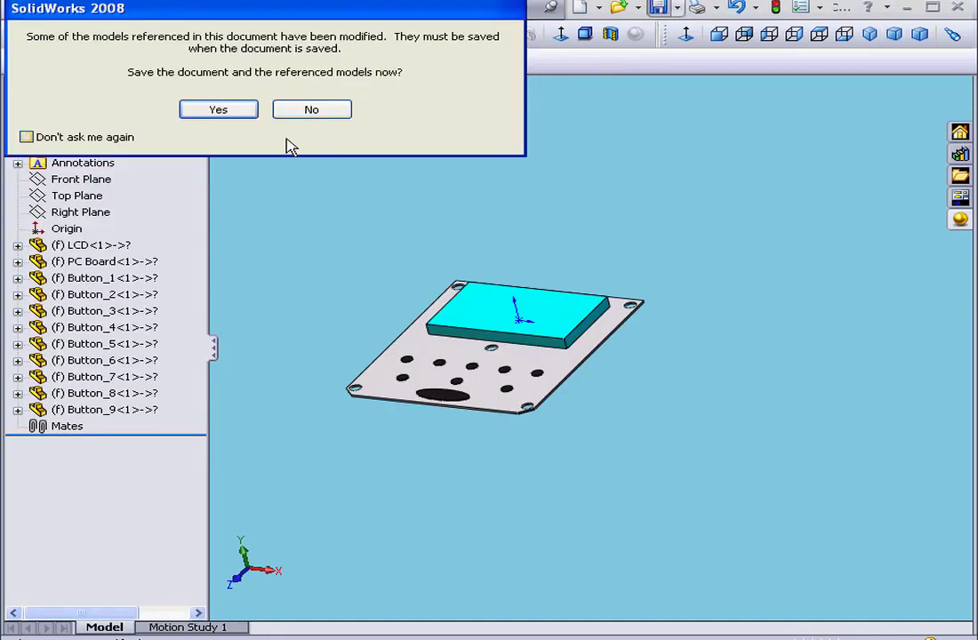
pyautogui.click(230, 109)
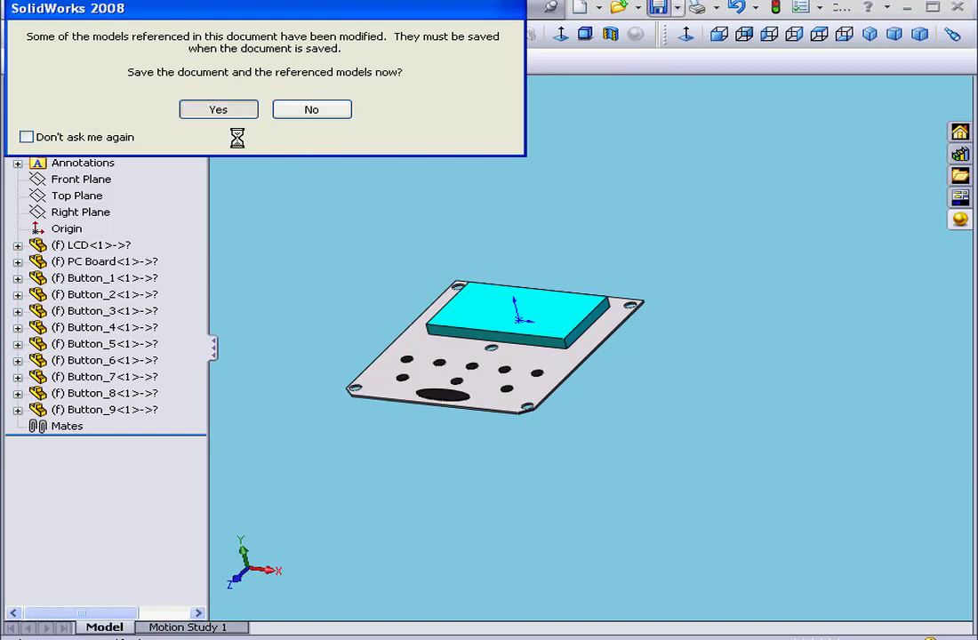
pyautogui.click(458, 8)
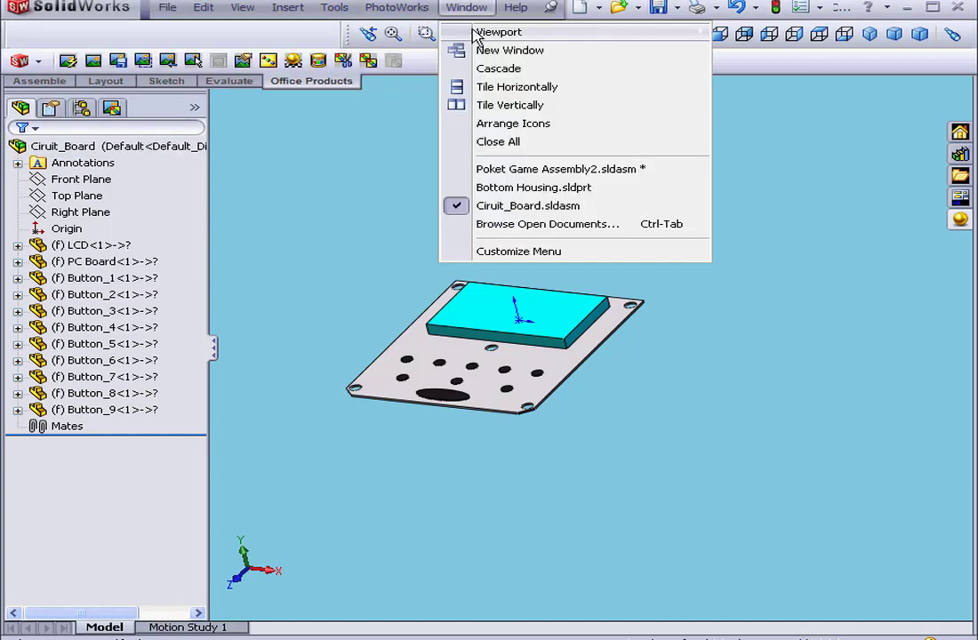
pyautogui.click(525, 171)
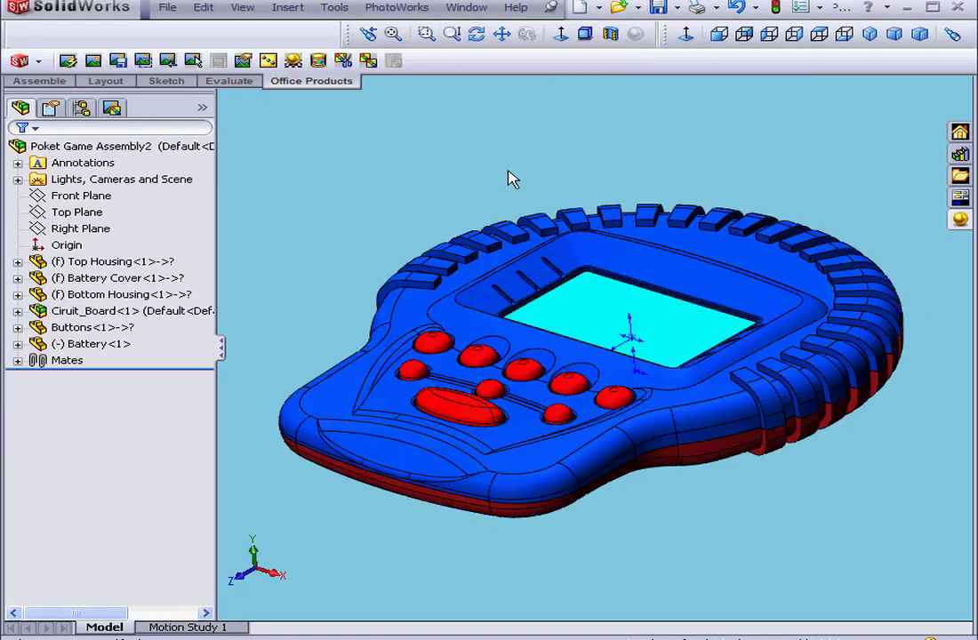
# Uncheck Enable indirect illumination in PhotoWorks Options and apply the change
pyautogui.click(217, 60)
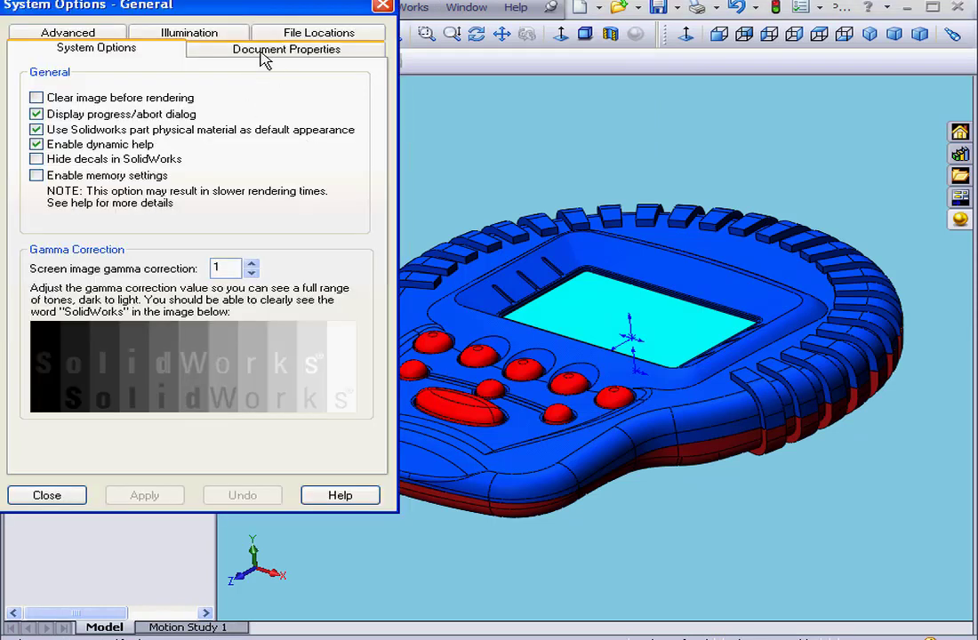
pyautogui.moveTo(229, 5); pyautogui.dragTo(302, 78)
pyautogui.click(272, 103)
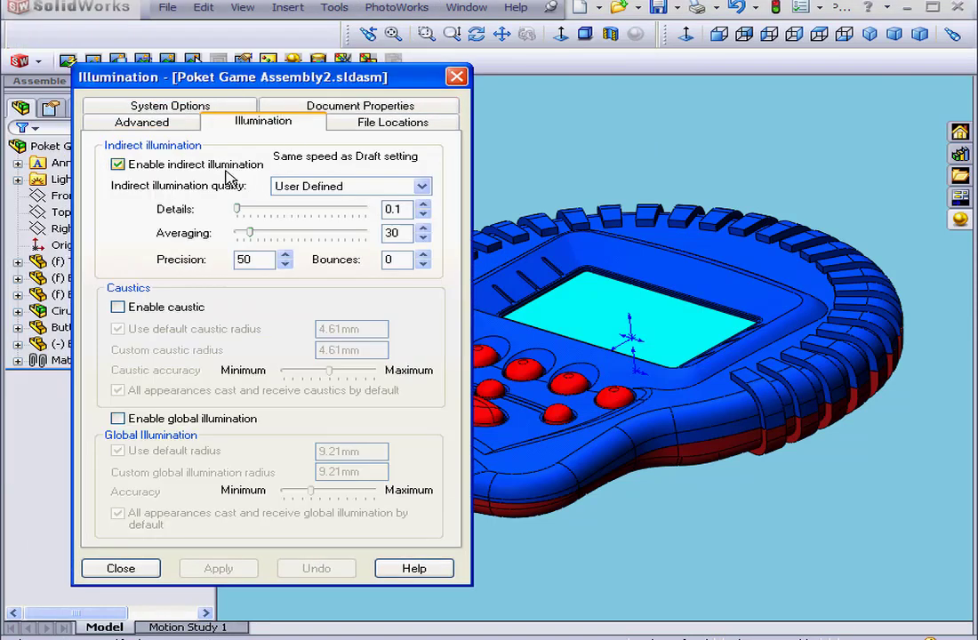
pyautogui.click(118, 165)
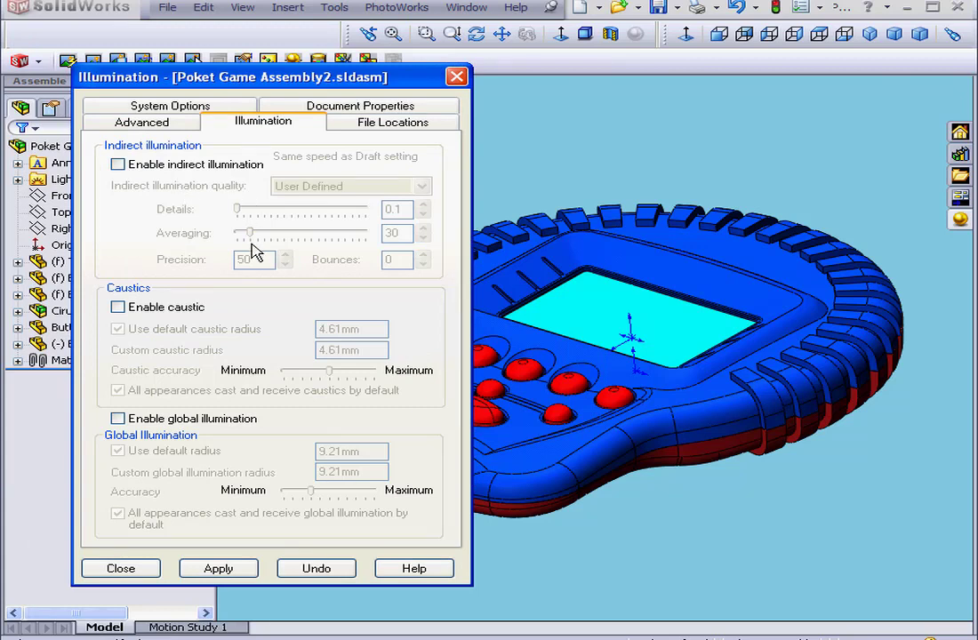
pyautogui.click(236, 570)
pyautogui.click(133, 570)
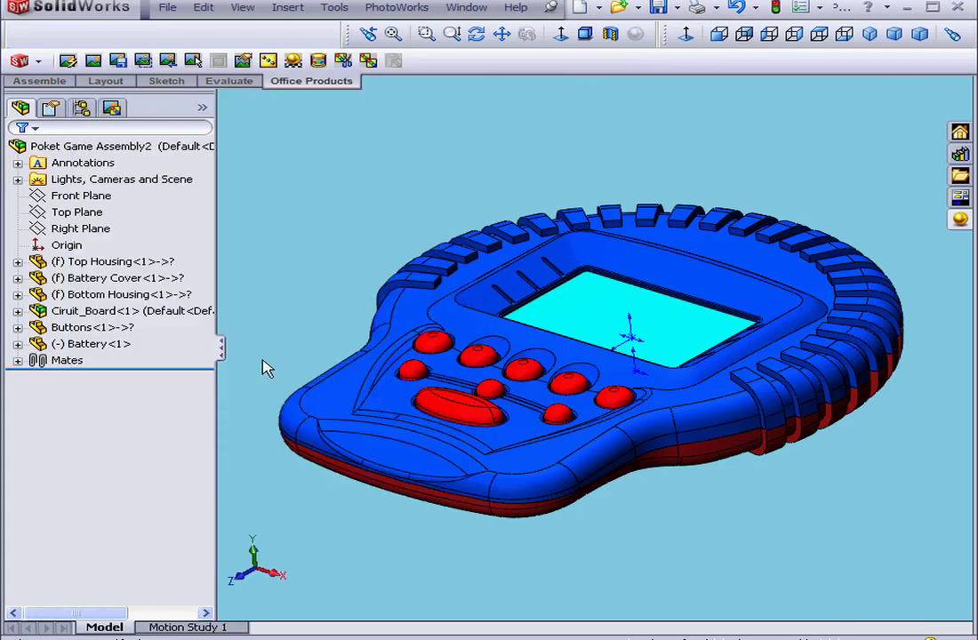
# Render the whole Poket Game Assembly2 in PhotoWorks, then right-click the Bottom Housing component
pyautogui.click(88, 146)
pyautogui.click(92, 60)
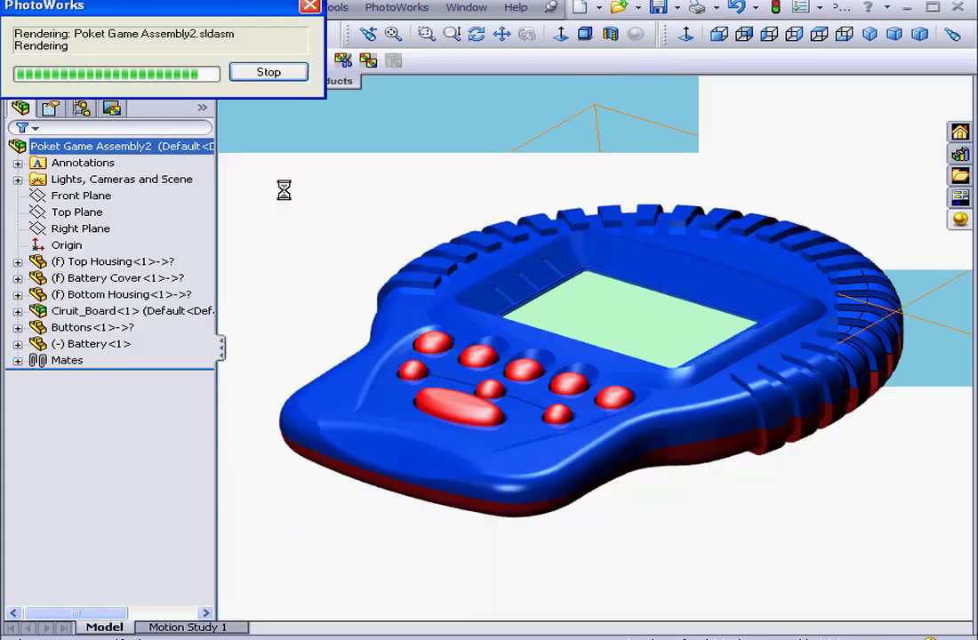
pyautogui.click(124, 277)
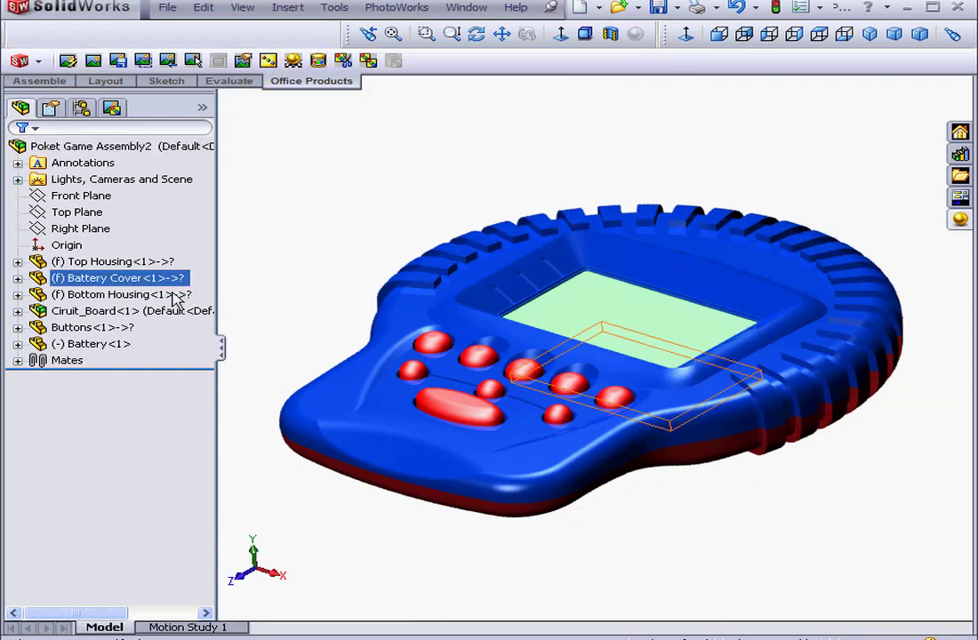
pyautogui.click(120, 295)
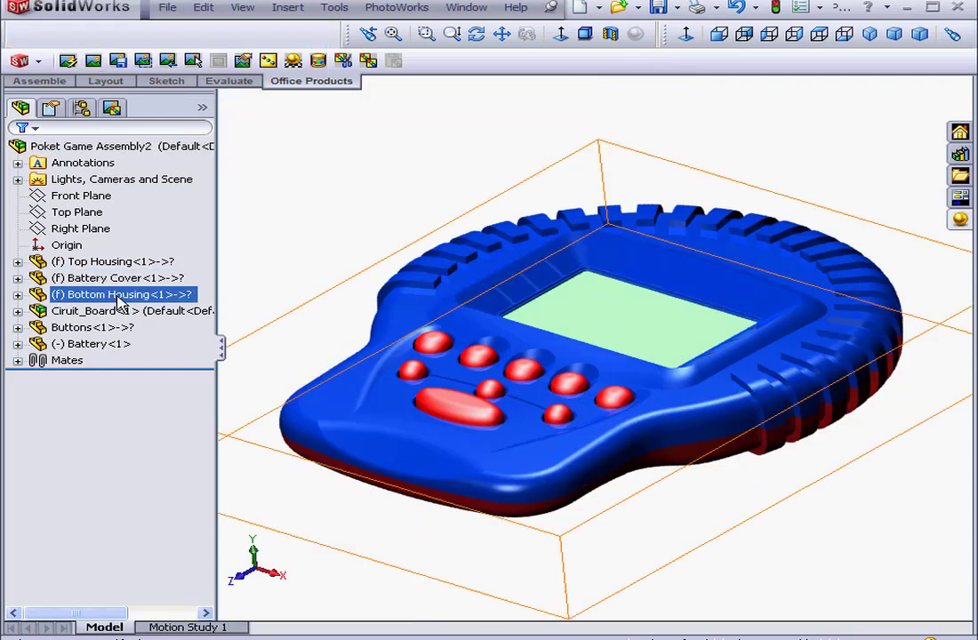
pyautogui.rightClick(118, 296)
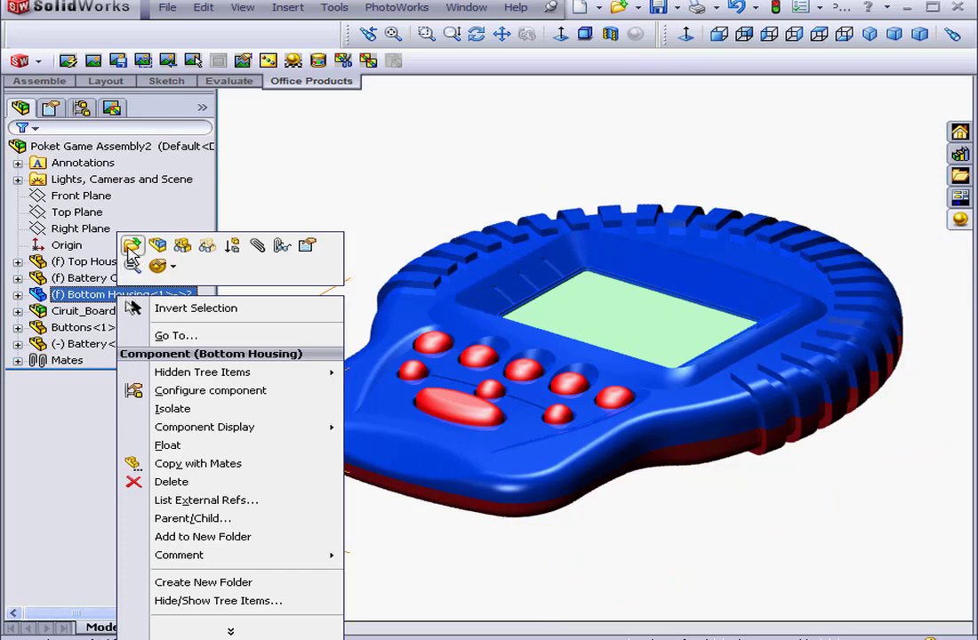
# Open the Bottom Housing part and add a configuration named 01
pyautogui.click(130, 248)
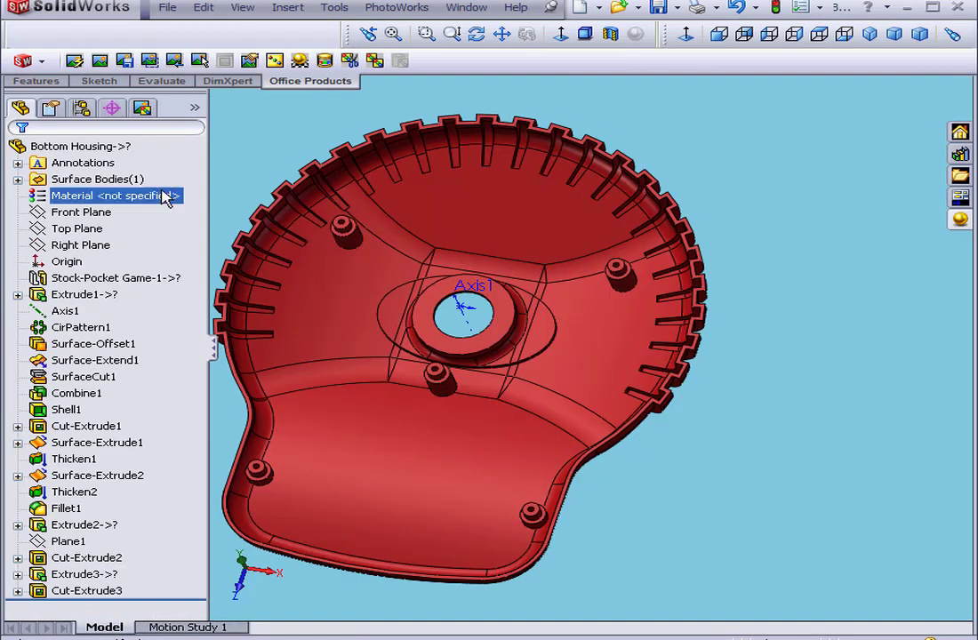
pyautogui.click(85, 110)
pyautogui.click(91, 127)
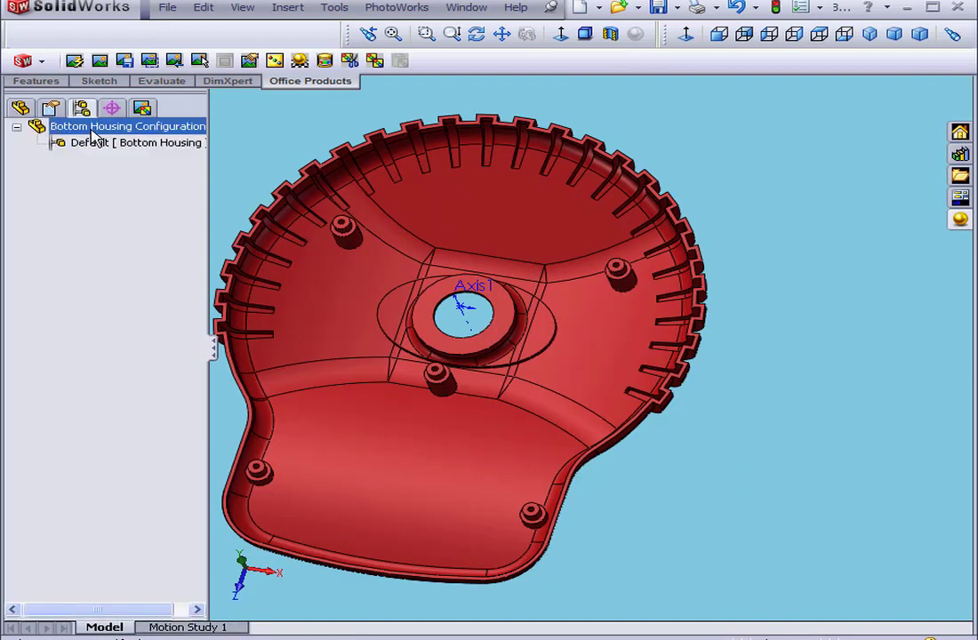
pyautogui.rightClick(91, 128)
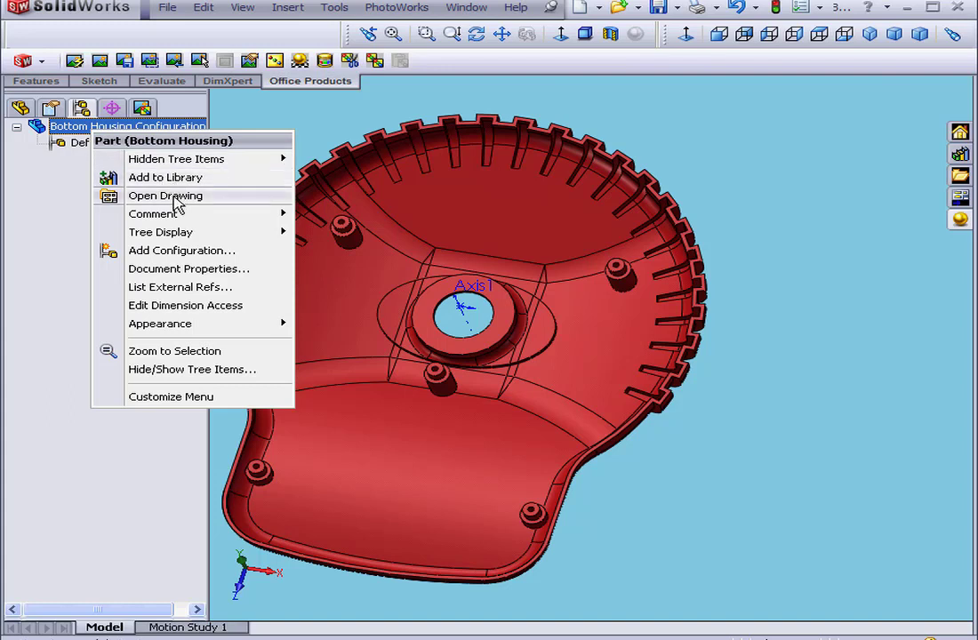
pyautogui.click(189, 251)
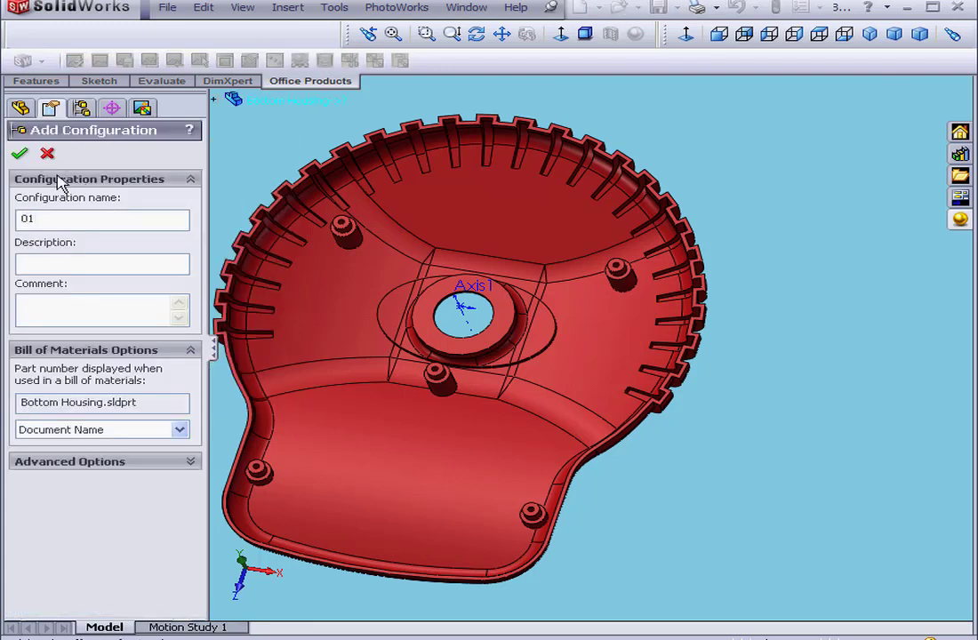
pyautogui.click(20, 154)
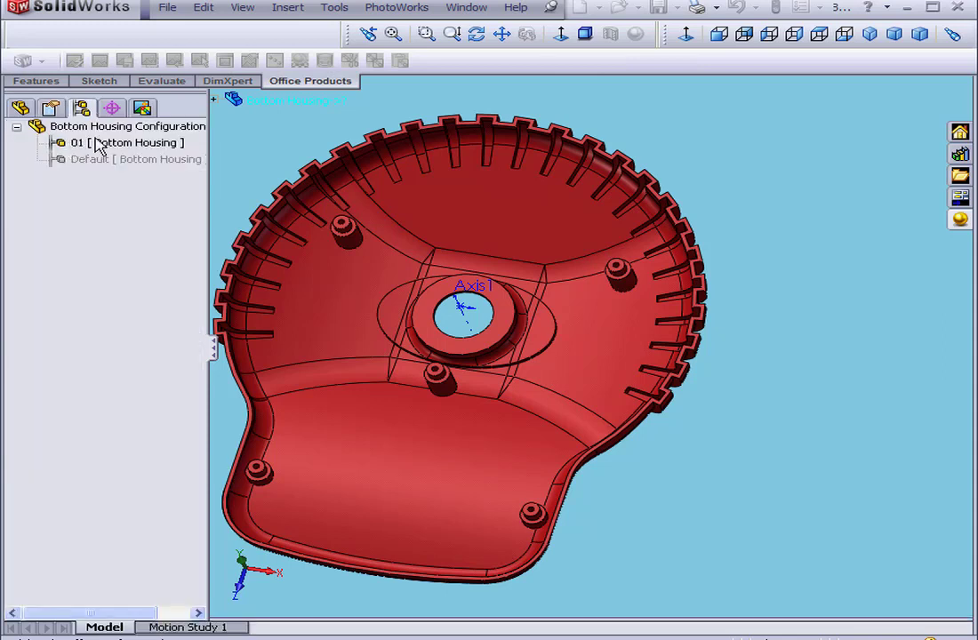
# Add a second configuration named 02 and save the part
pyautogui.click(96, 130)
pyautogui.rightClick(98, 132)
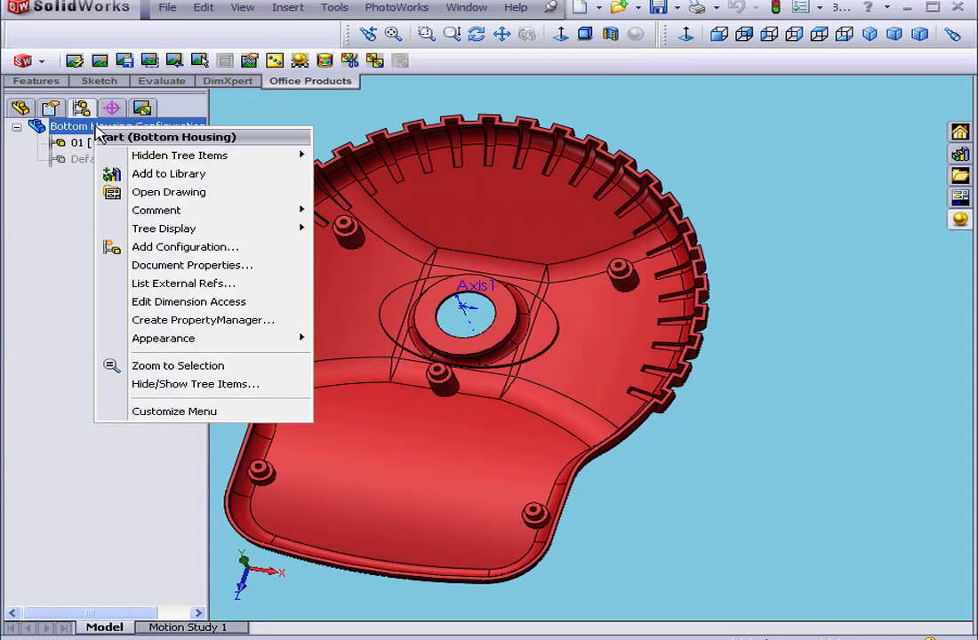
pyautogui.click(169, 247)
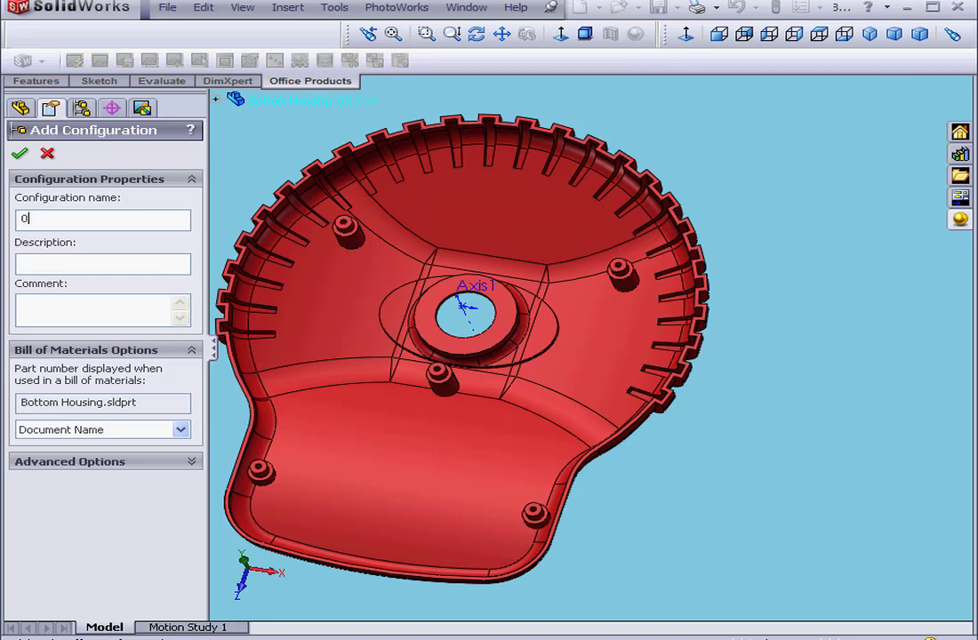
pyautogui.click(20, 154)
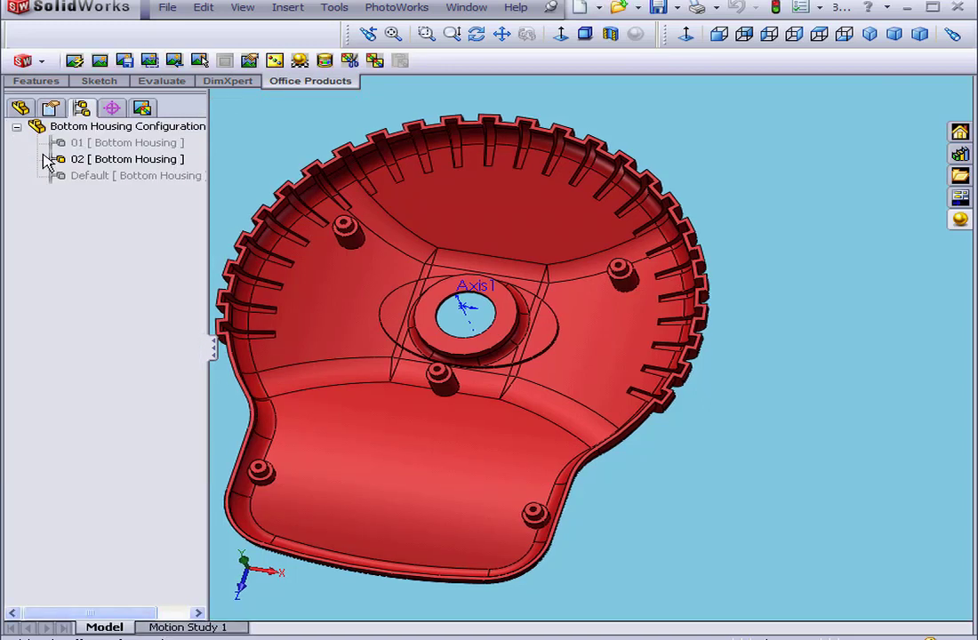
pyautogui.click(659, 7)
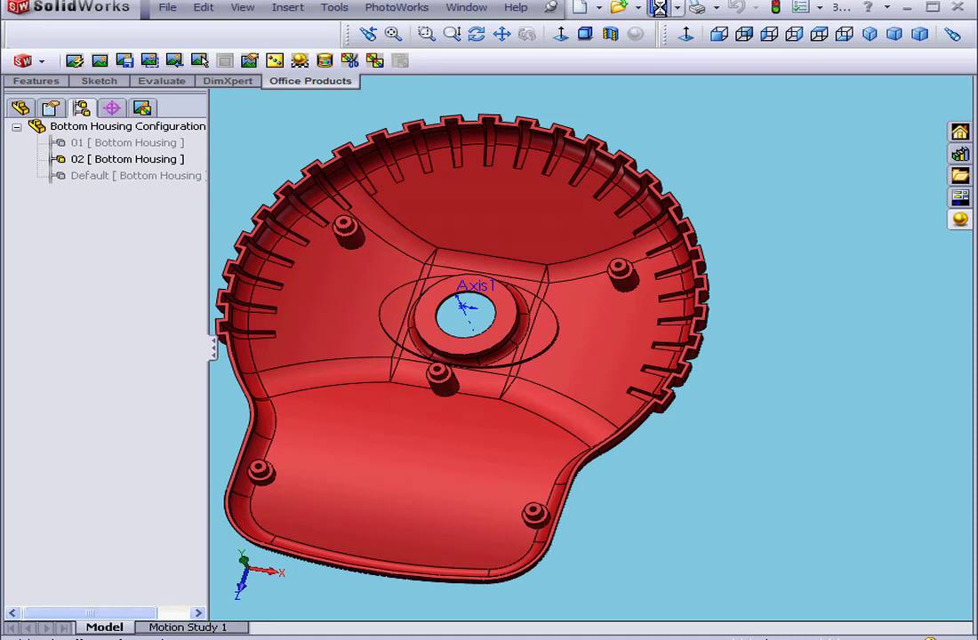
pyautogui.click(473, 11)
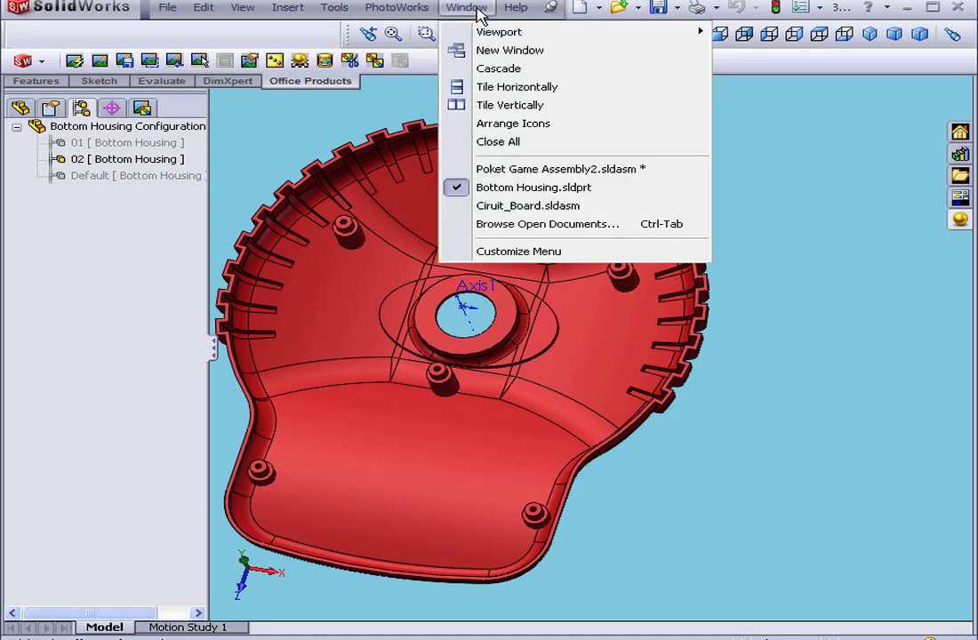
pyautogui.click(525, 171)
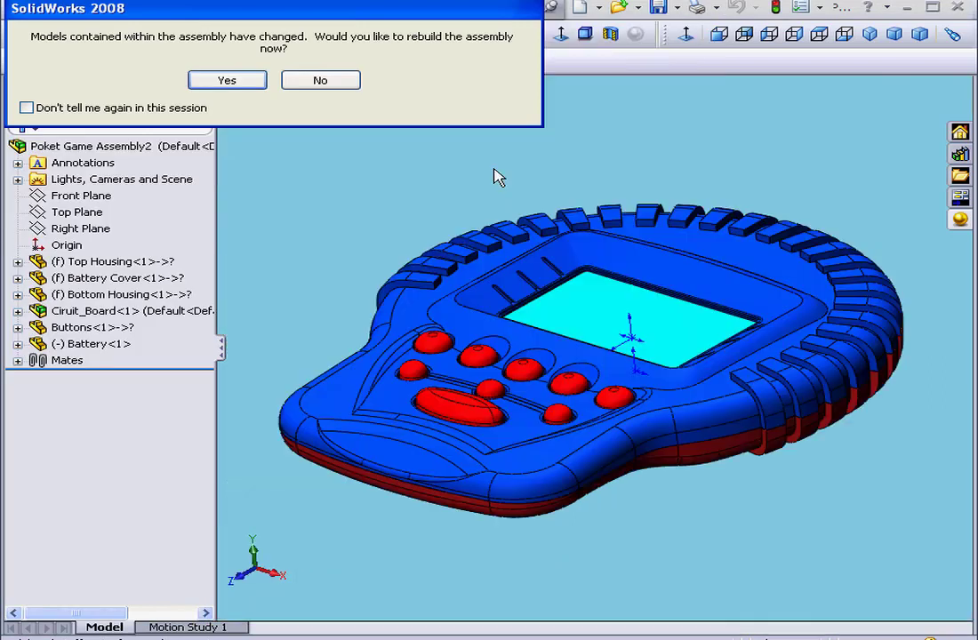
pyautogui.click(227, 81)
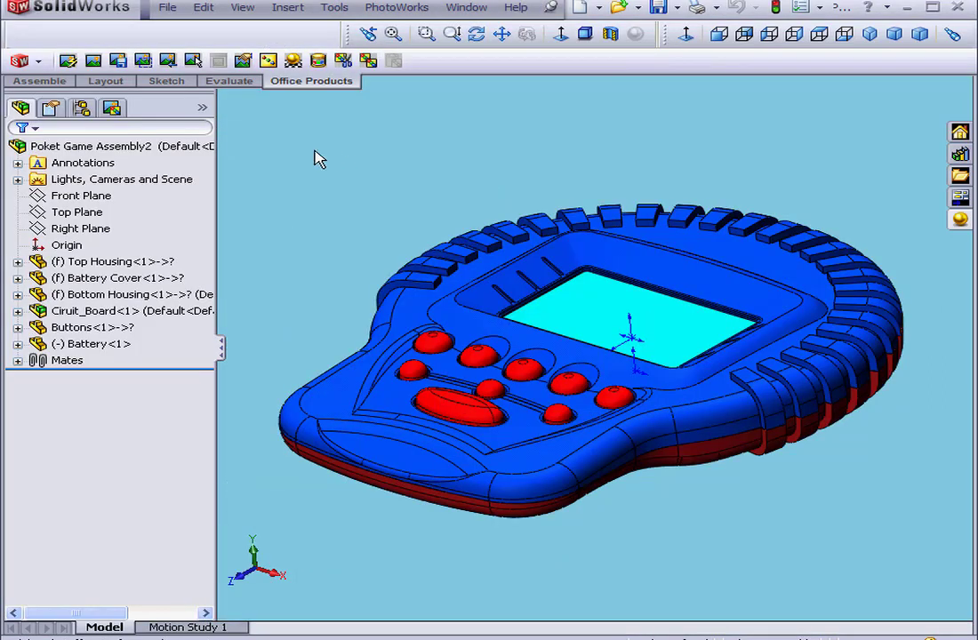
pyautogui.click(98, 310)
pyautogui.click(104, 297)
pyautogui.rightClick(103, 297)
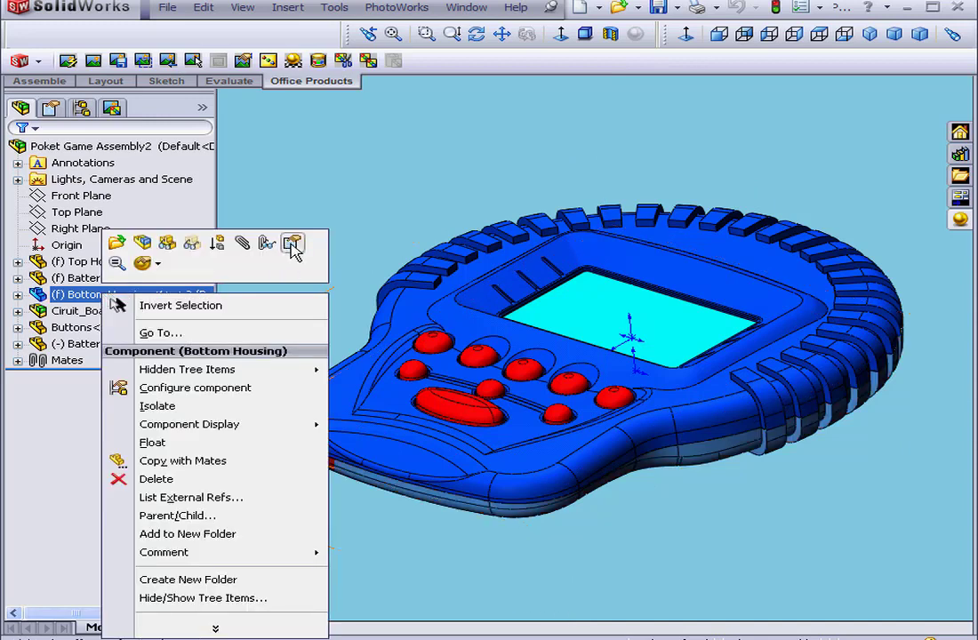
pyautogui.click(293, 247)
pyautogui.click(272, 400)
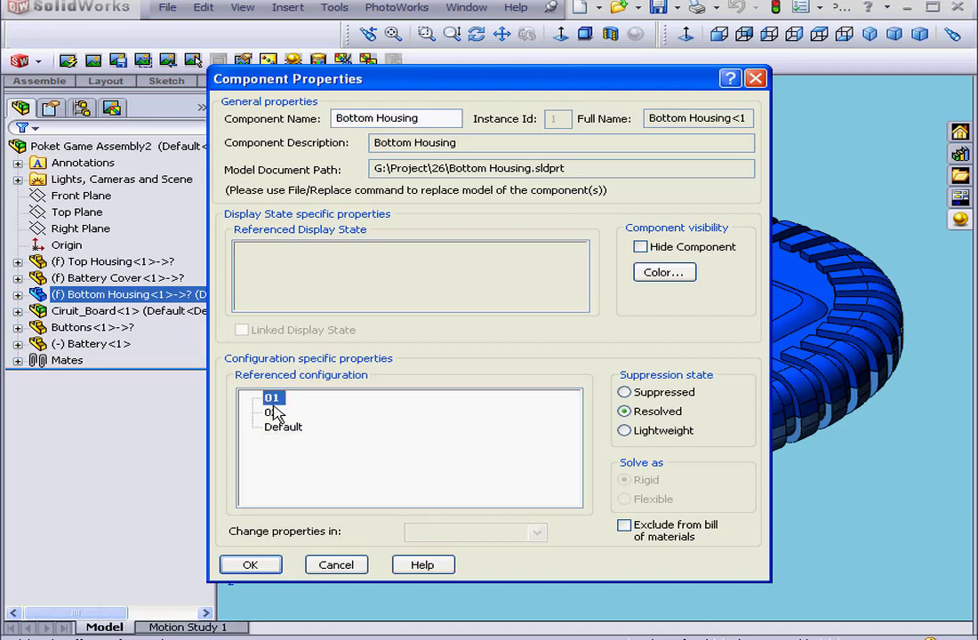
pyautogui.click(273, 413)
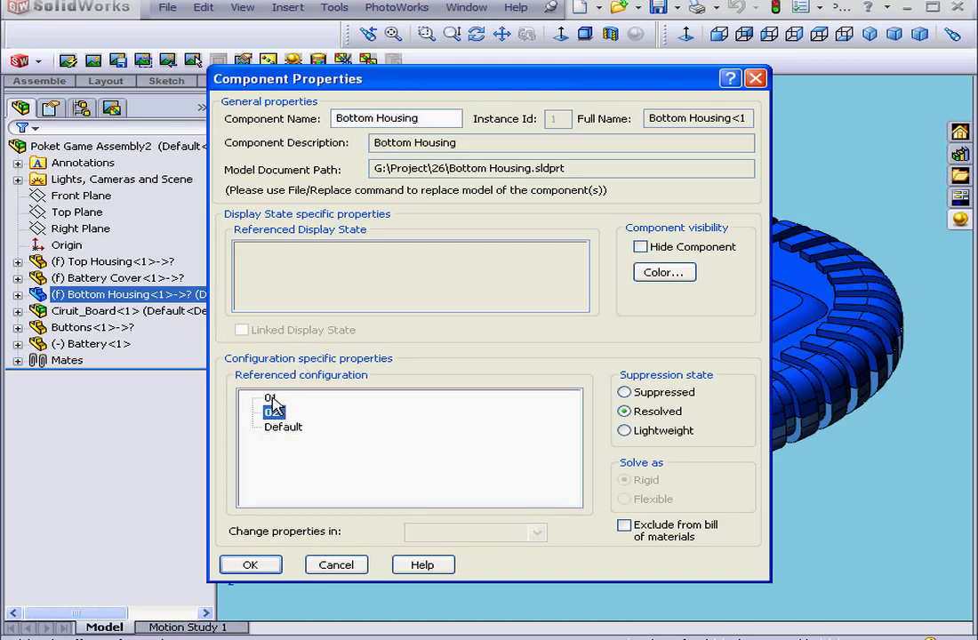
pyautogui.click(273, 400)
pyautogui.click(274, 413)
pyautogui.click(281, 429)
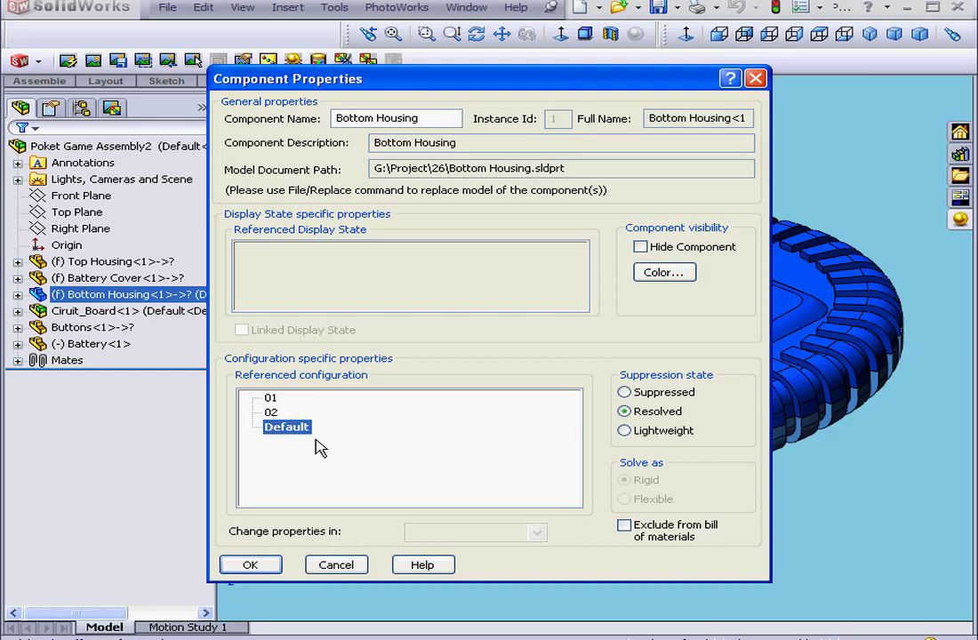
pyautogui.click(336, 566)
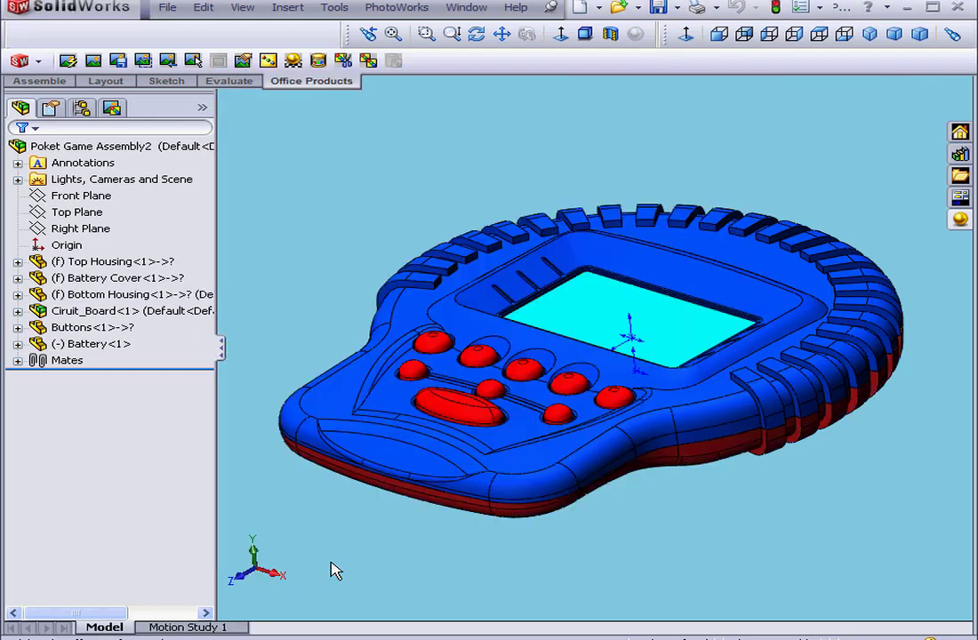
# Replace Bottom Housing's red high gloss plastic with blue high gloss plastic and render the assembly
pyautogui.click(188, 146)
pyautogui.click(111, 108)
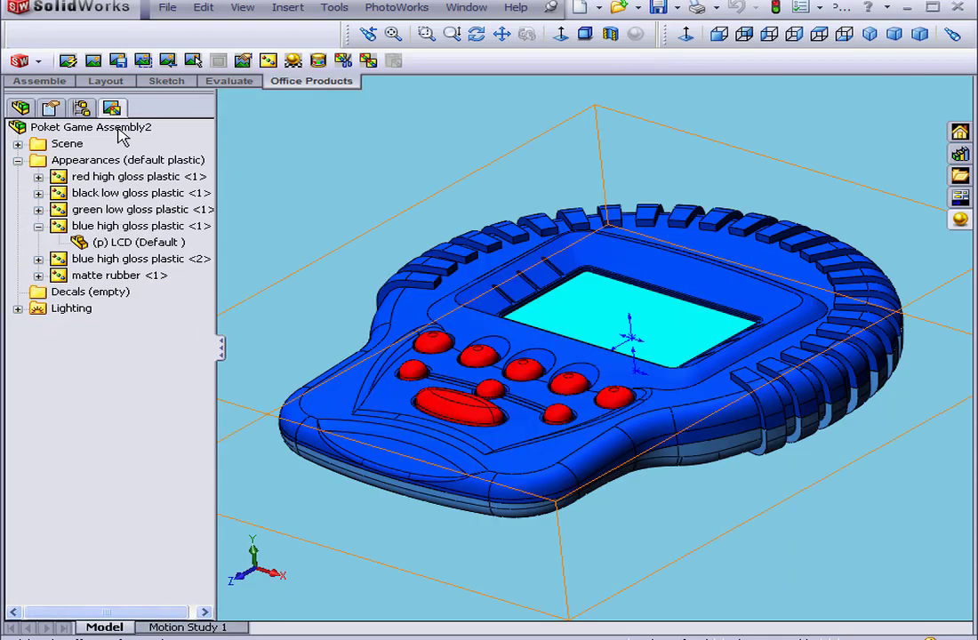
pyautogui.click(38, 177)
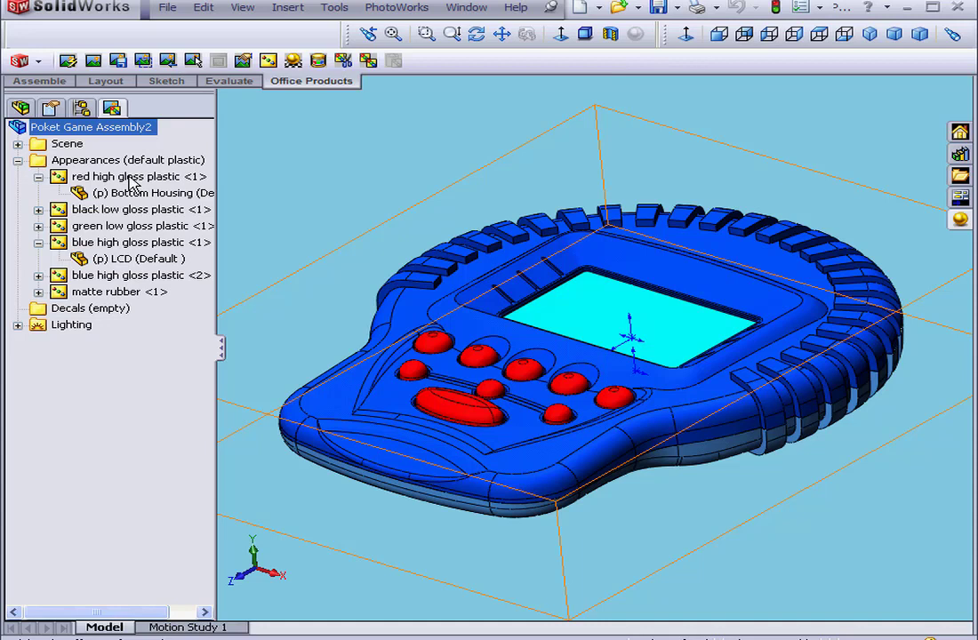
pyautogui.doubleClick(130, 177)
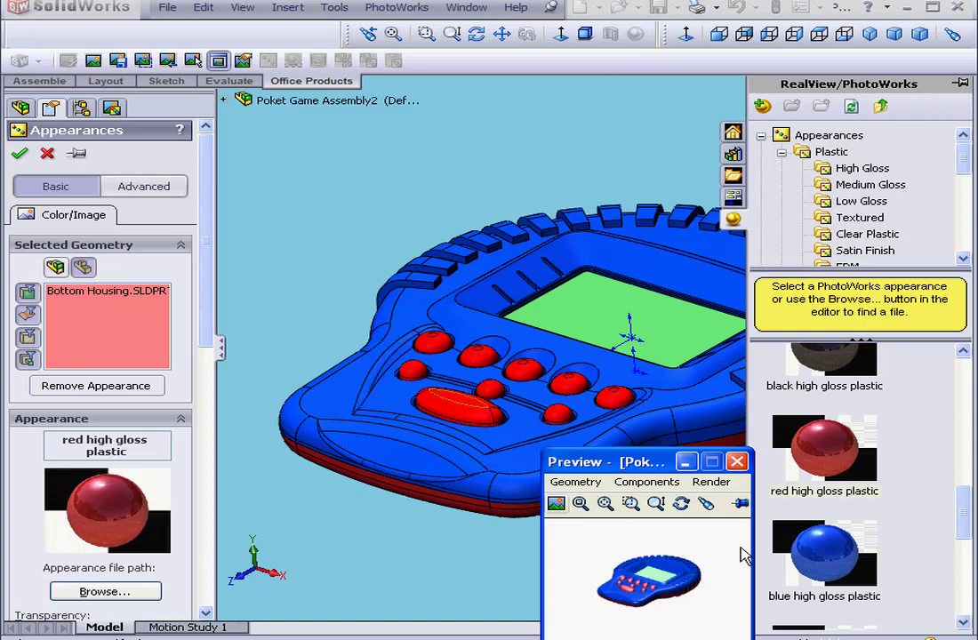
pyautogui.doubleClick(833, 563)
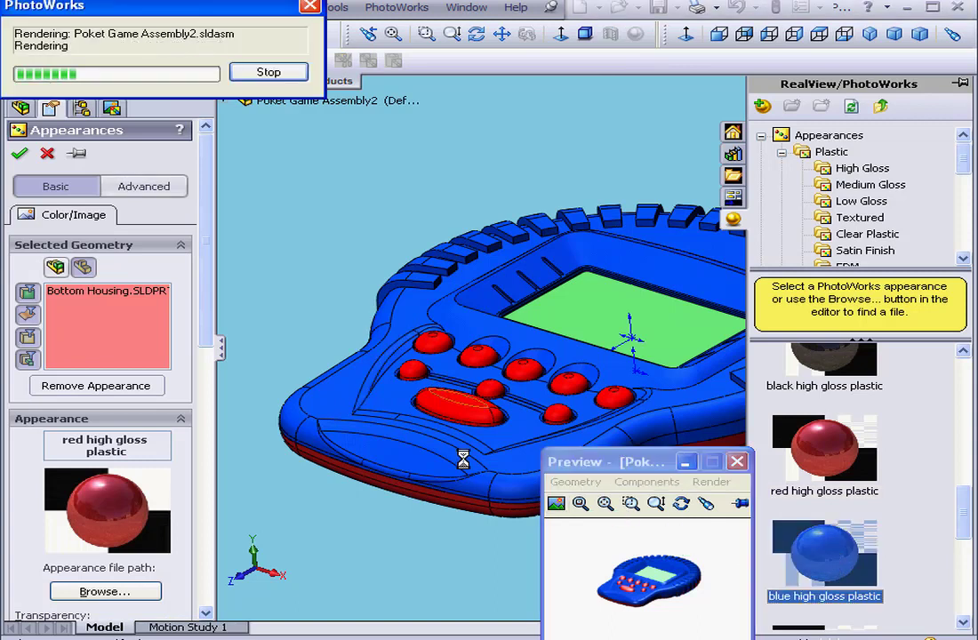
pyautogui.click(20, 155)
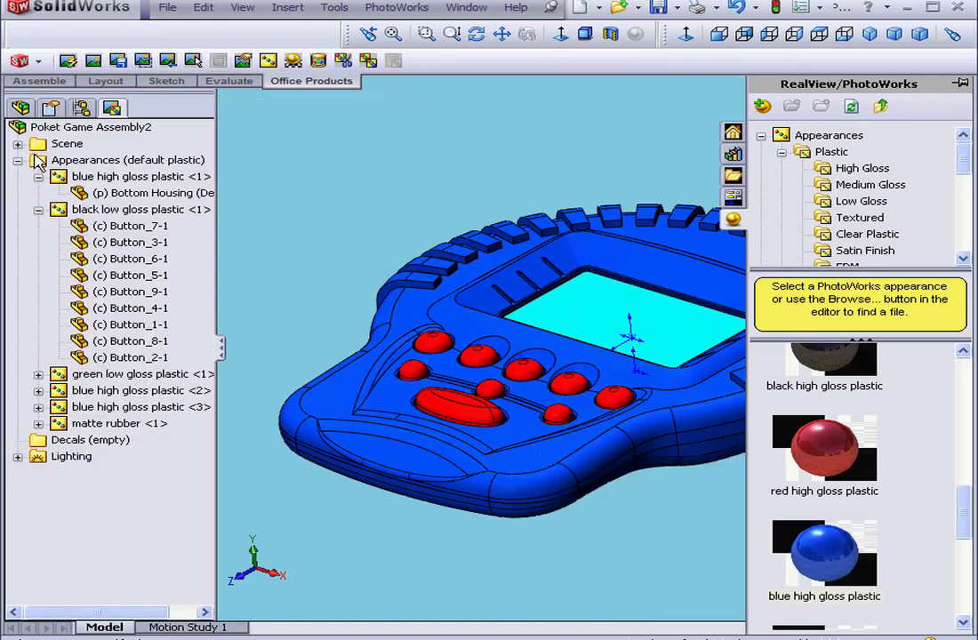
pyautogui.click(93, 60)
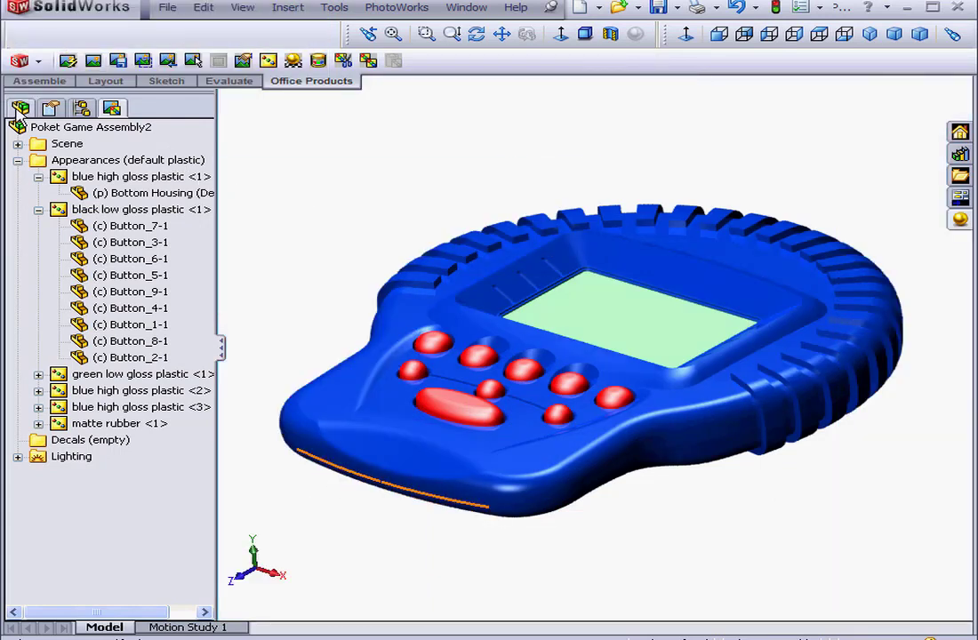
# Open the Bottom Housing part in its own window
pyautogui.click(20, 107)
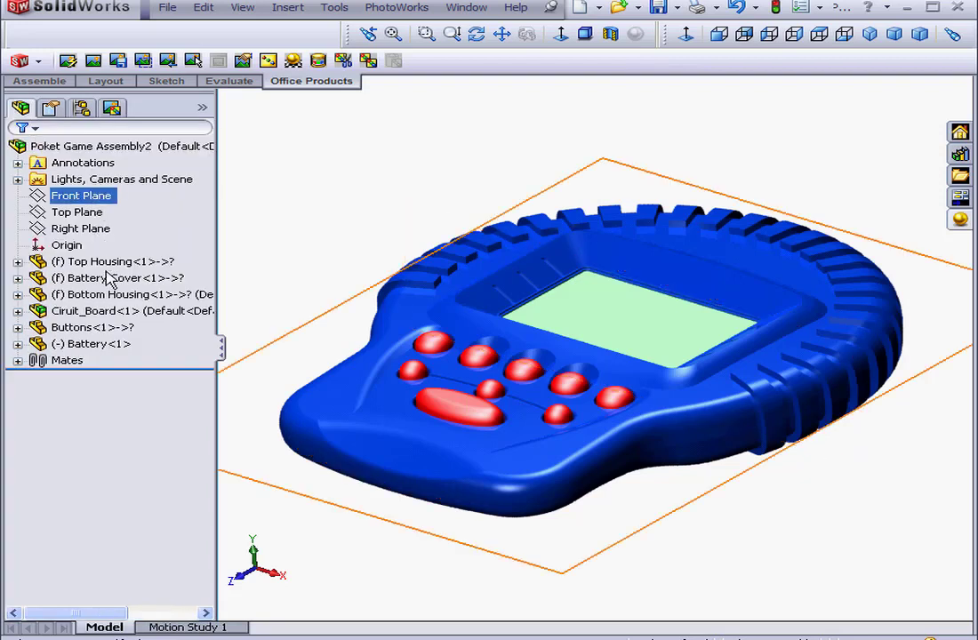
pyautogui.click(107, 301)
pyautogui.rightClick(105, 296)
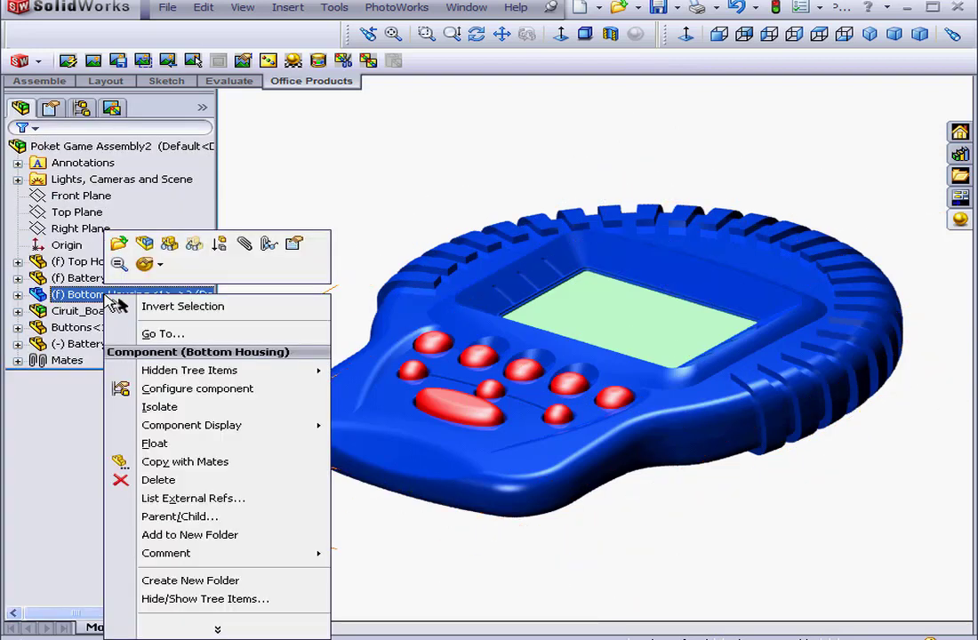
pyautogui.click(120, 245)
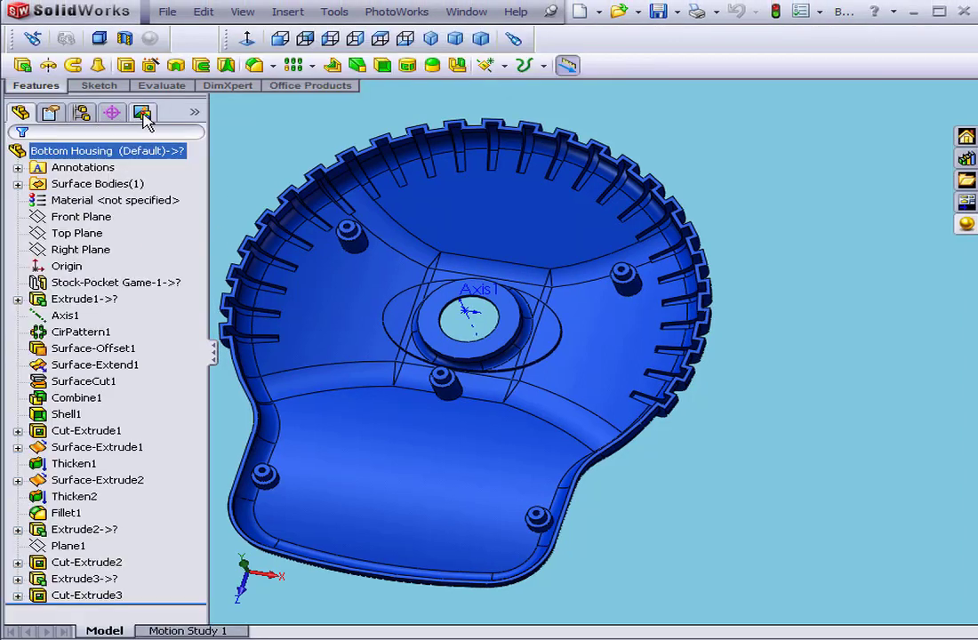
# Swap the part's blue high gloss plastic appearance for red high gloss plastic
pyautogui.click(143, 113)
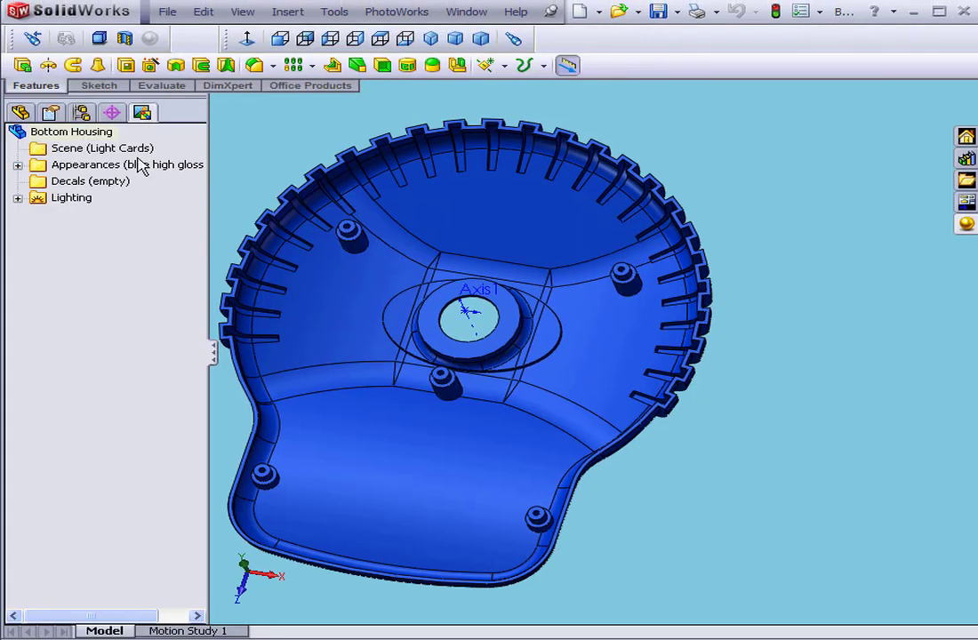
pyautogui.click(18, 166)
pyautogui.click(37, 181)
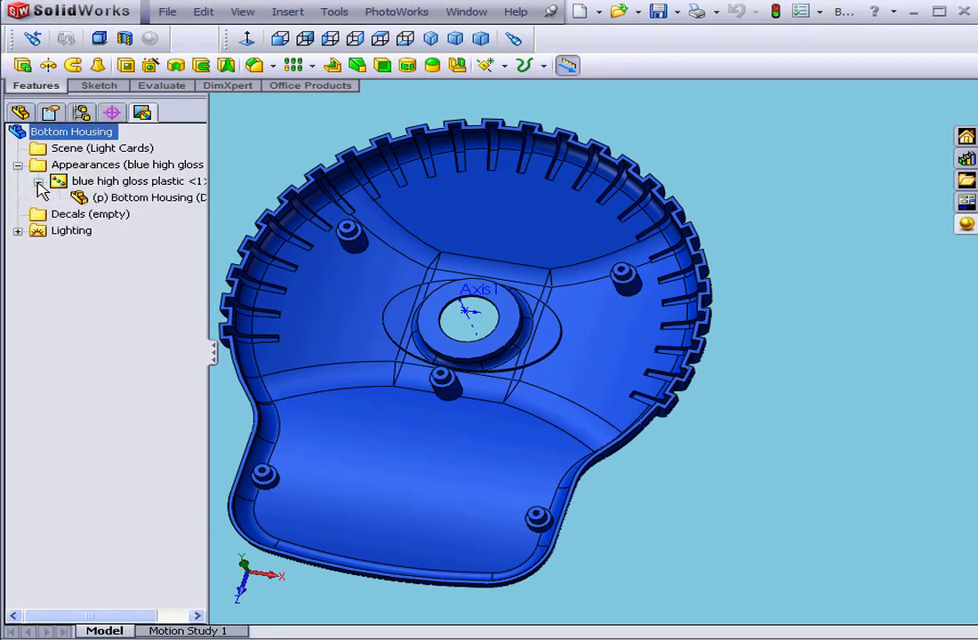
pyautogui.doubleClick(105, 182)
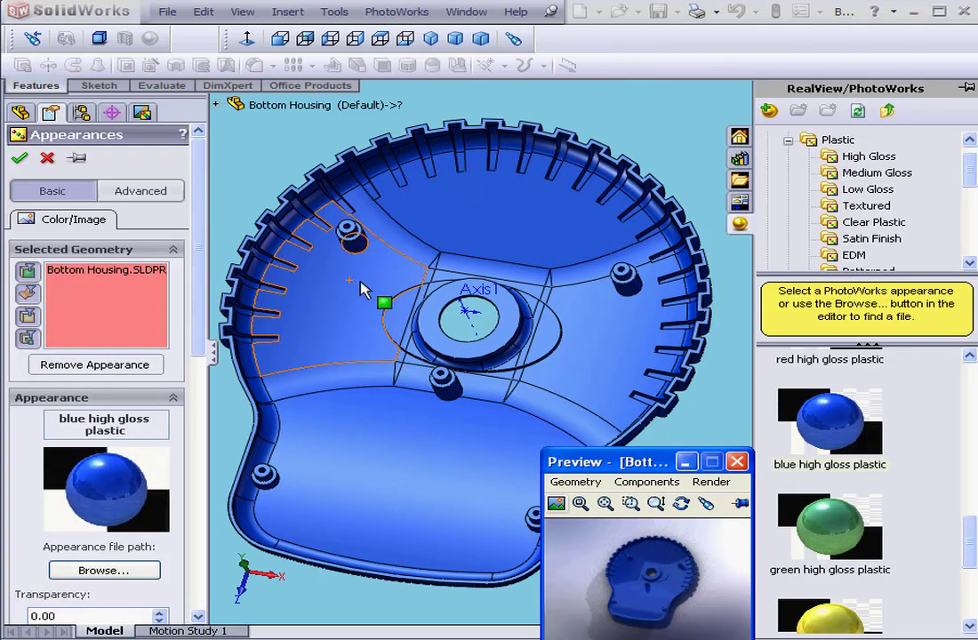
pyautogui.scroll(3, 963, 538)
pyautogui.scroll(-2, 827, 498)
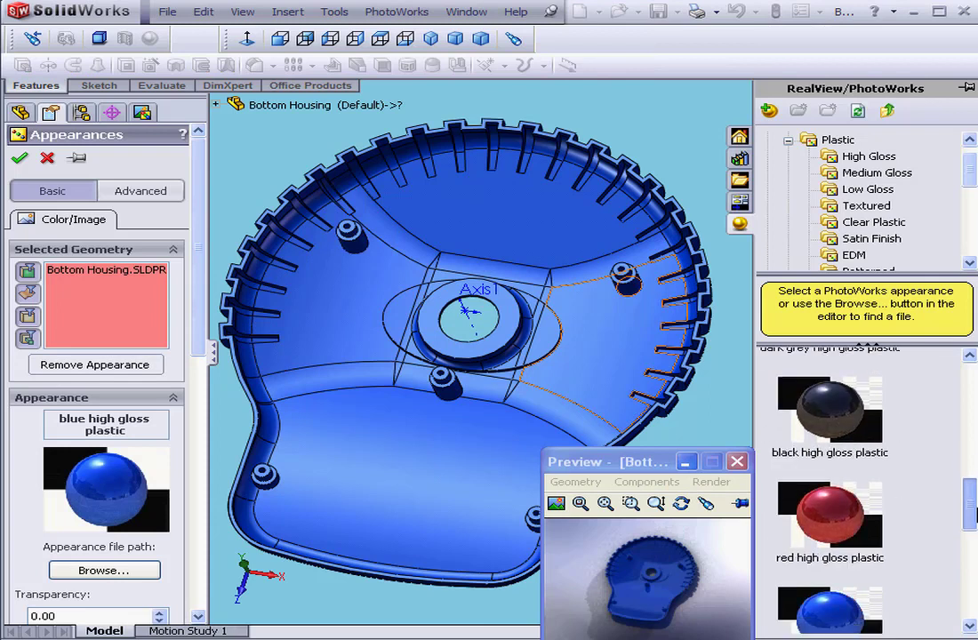
pyautogui.click(827, 494)
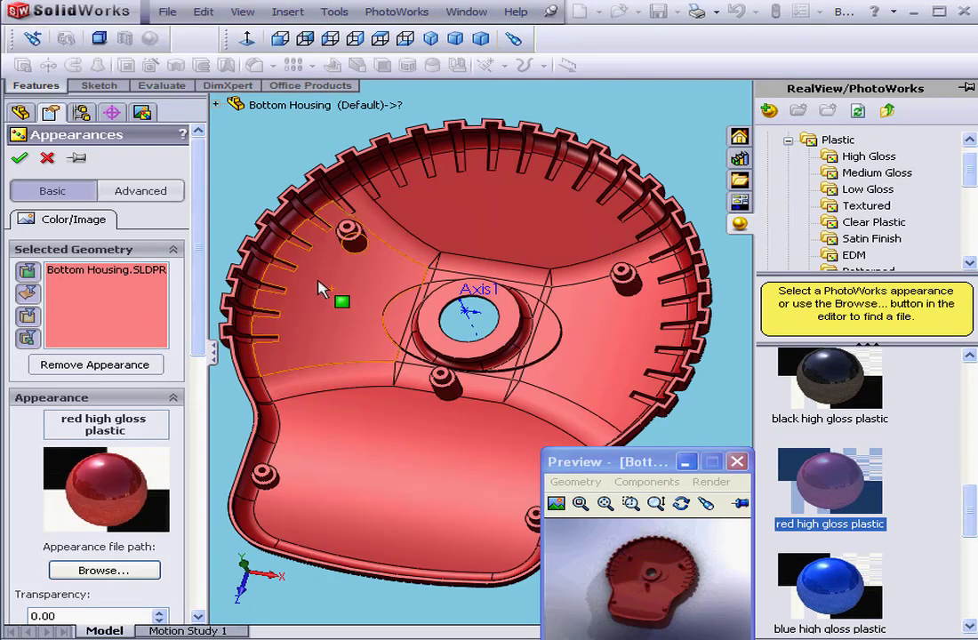
# Confirm red high gloss plastic on Bottom Housing, then close the part, saving changes
pyautogui.click(18, 159)
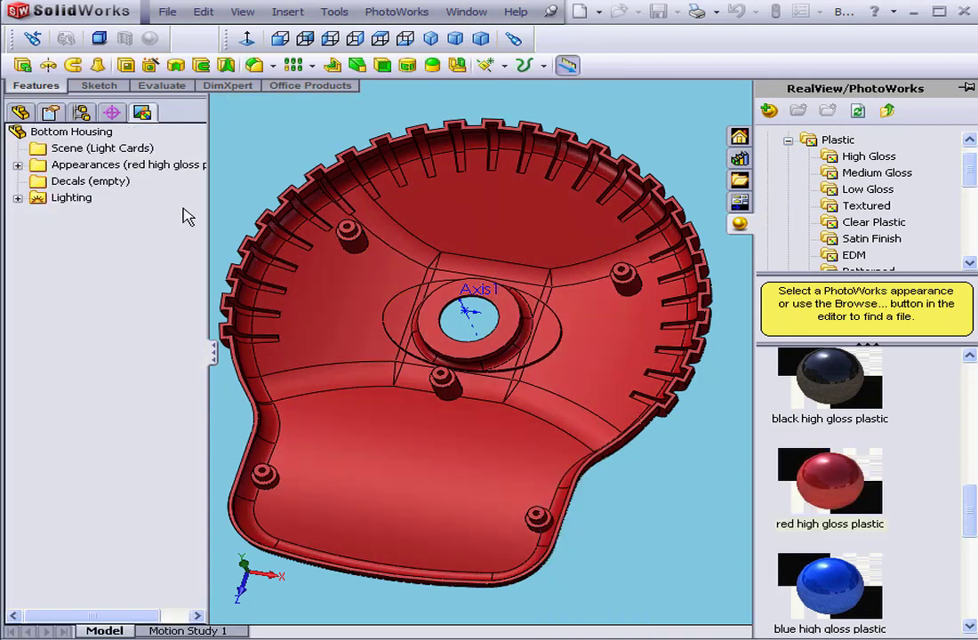
pyautogui.click(18, 165)
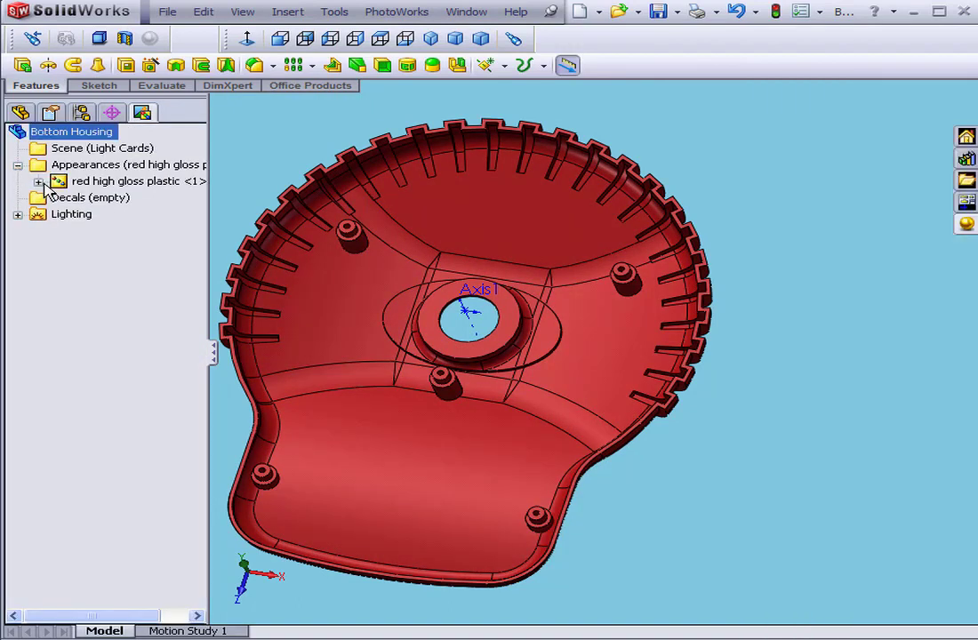
pyautogui.click(38, 182)
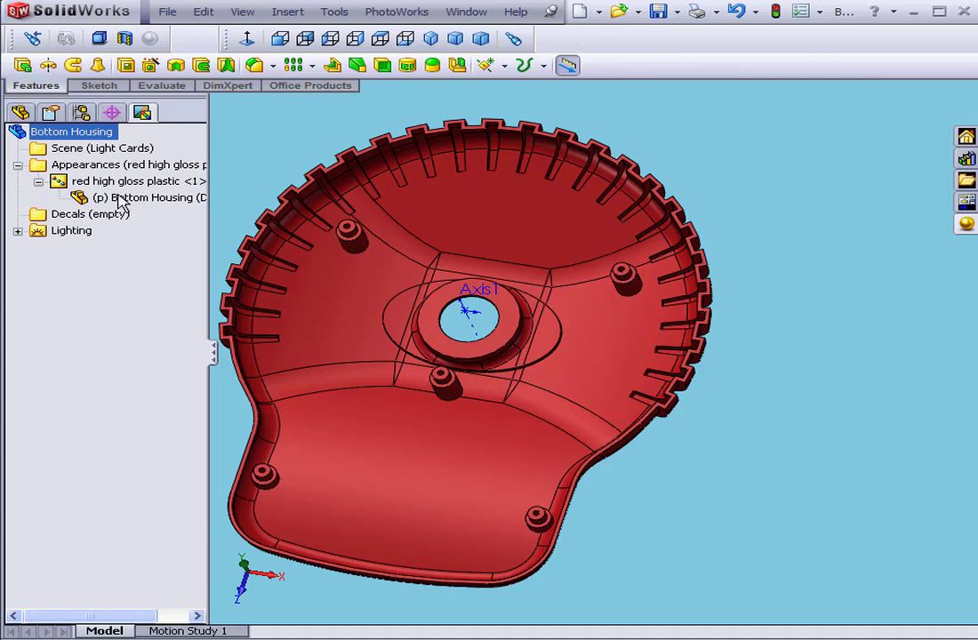
pyautogui.click(164, 12)
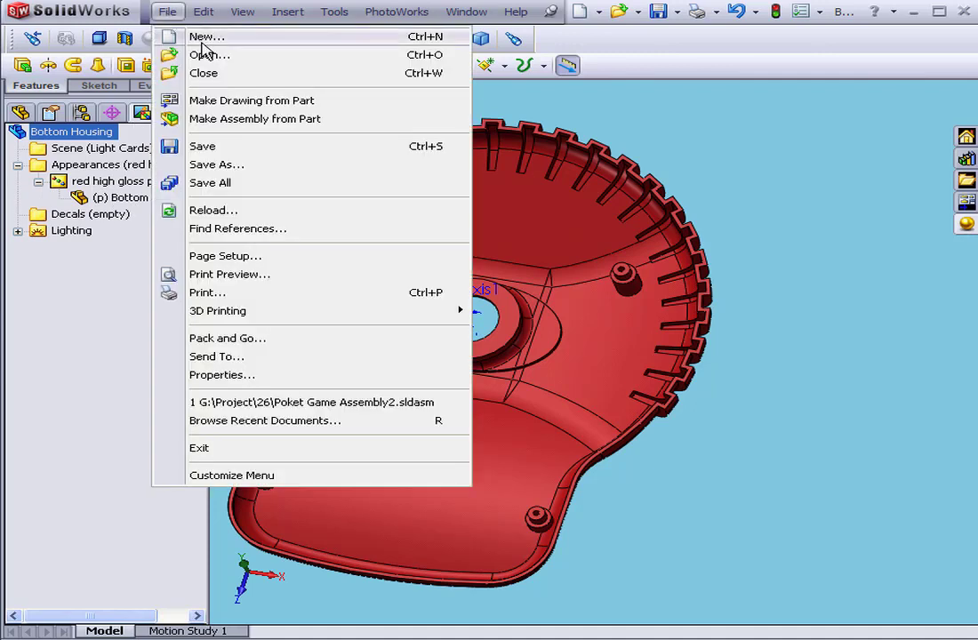
pyautogui.click(204, 73)
pyautogui.click(432, 370)
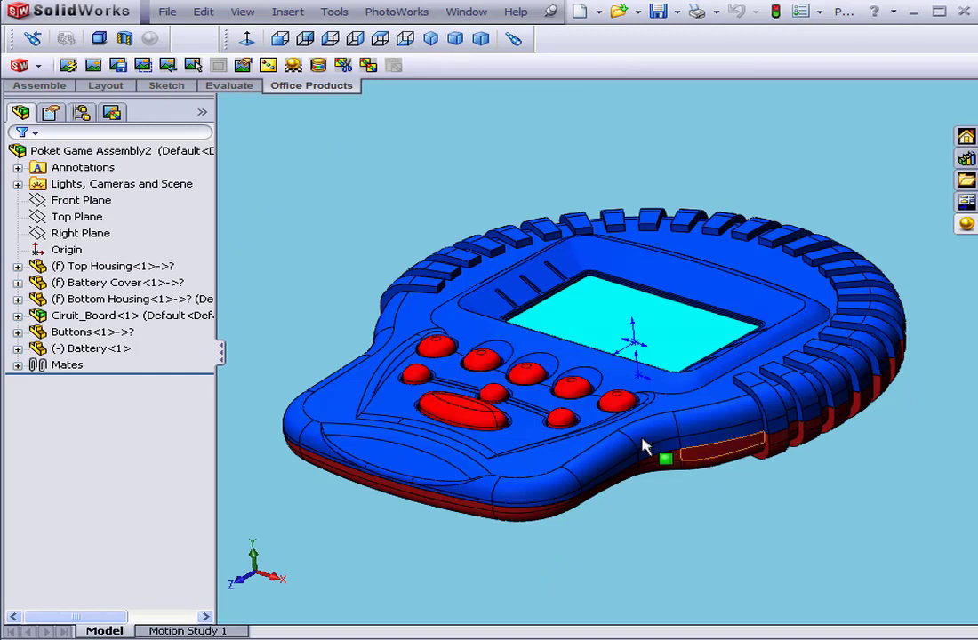
# Confirm Bottom Housing uses red high gloss plastic, then render Poket Game Assembly2 in PhotoWorks
pyautogui.click(89, 150)
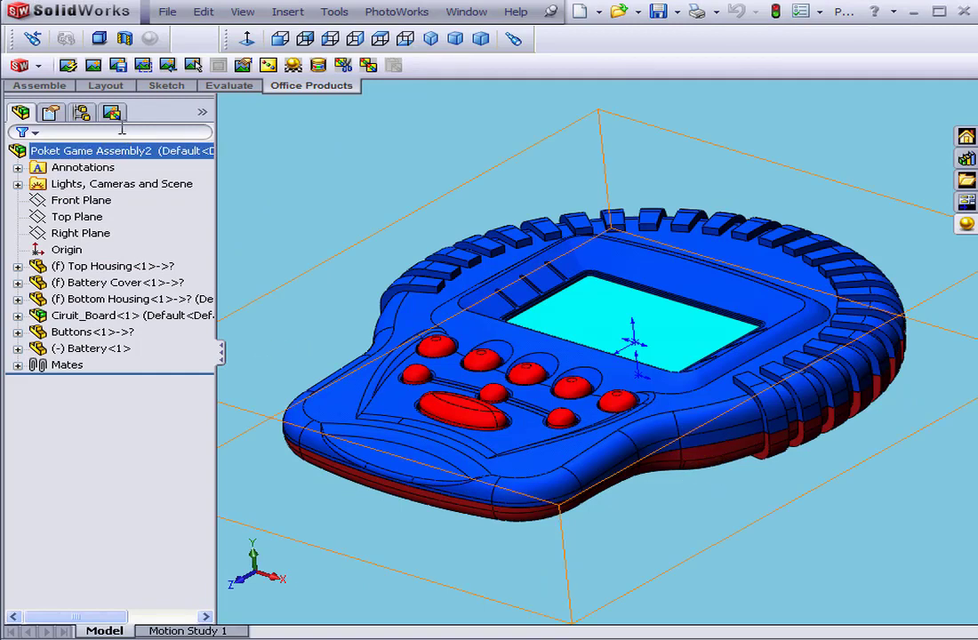
pyautogui.click(111, 112)
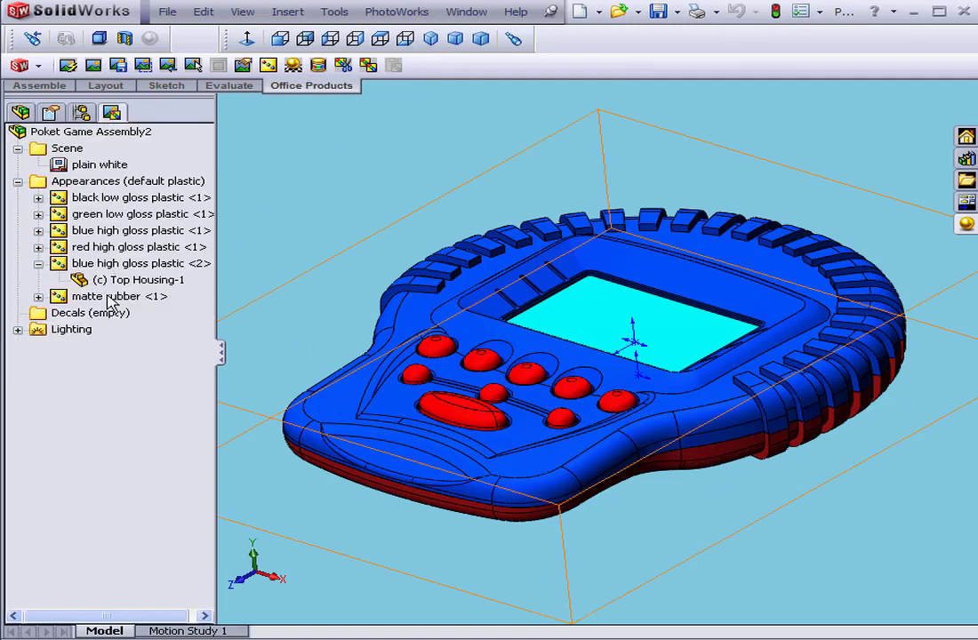
pyautogui.click(38, 247)
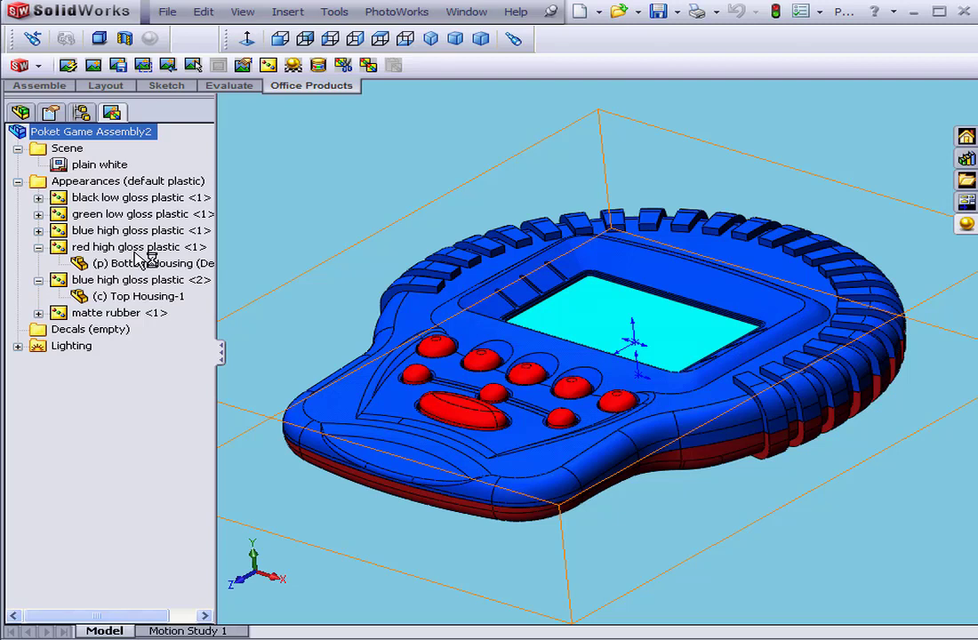
pyautogui.click(69, 65)
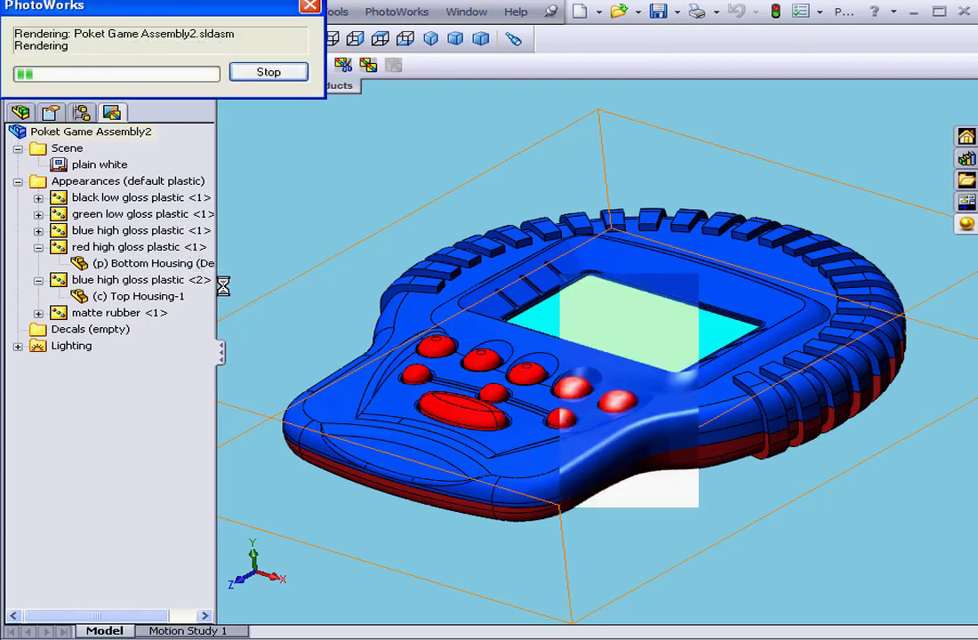